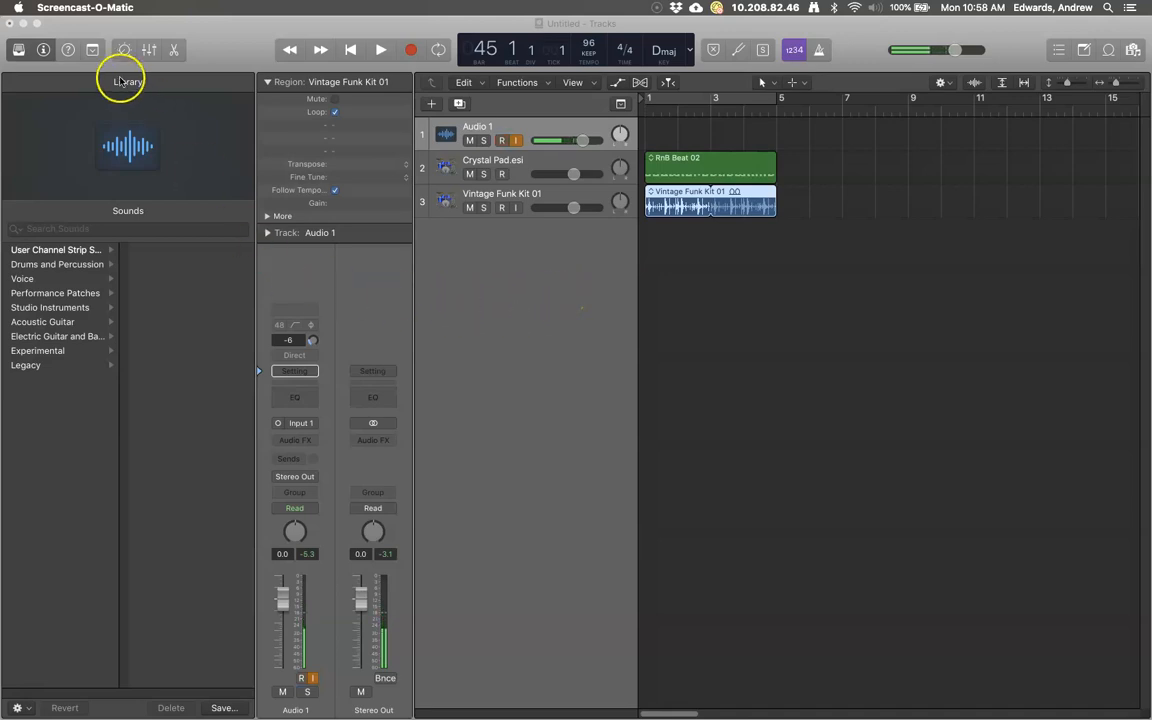
- Toggle the sound Library and leave it hidden to widen the tracks area
click(18, 50)
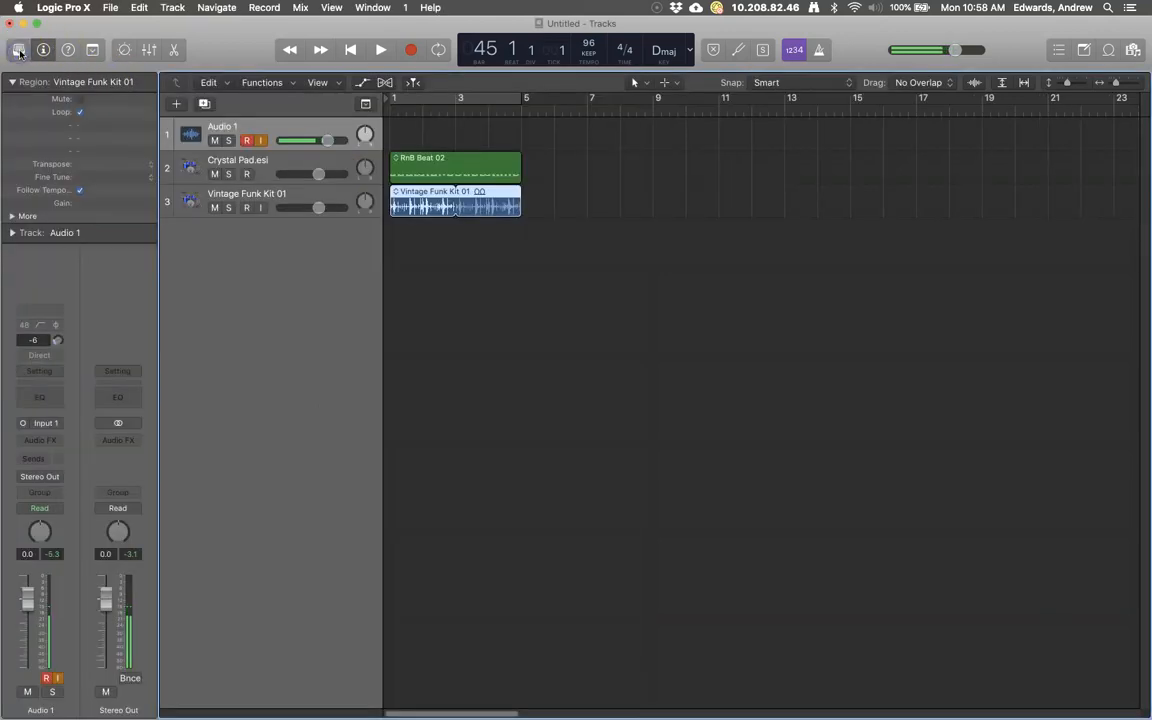
click(18, 50)
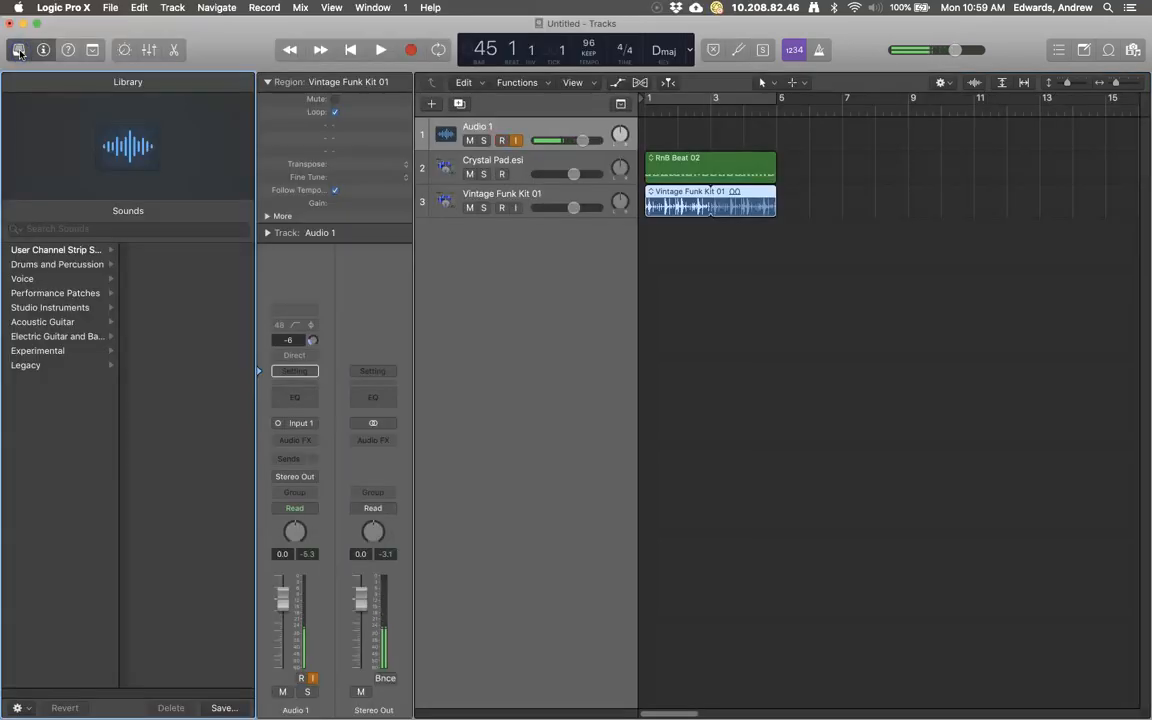
click(18, 50)
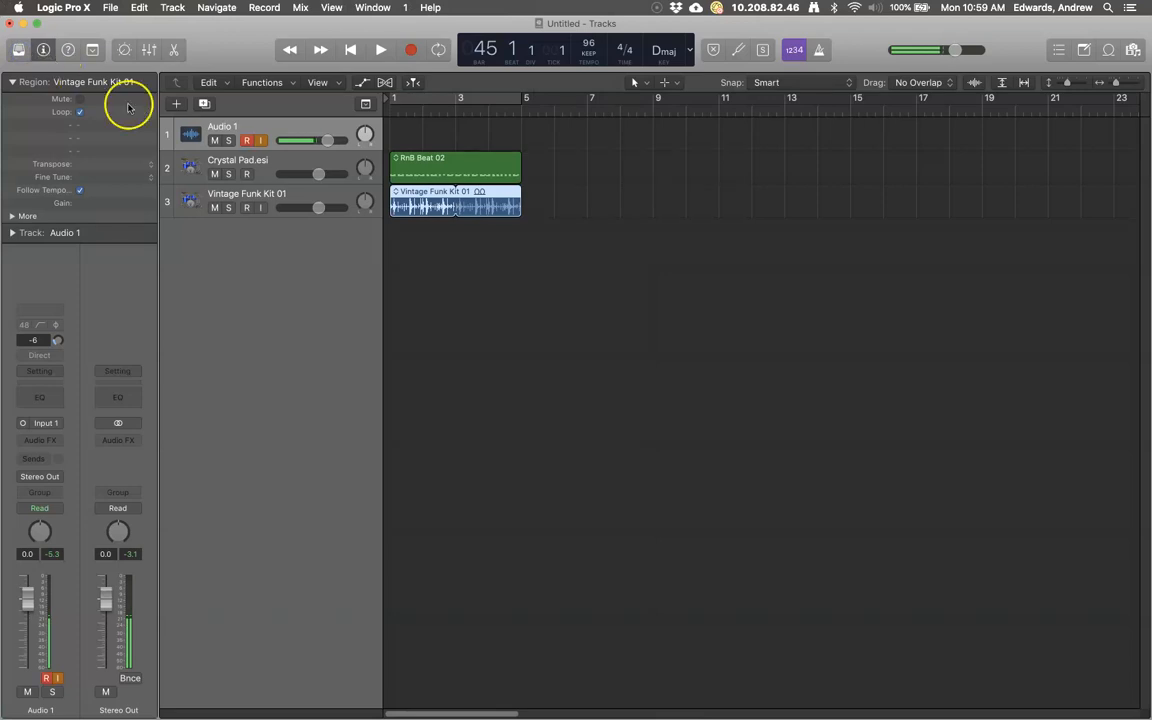
- Select the Crystal Pad.esi track and toggle the Inspector, leaving its channel strip shown
click(265, 160)
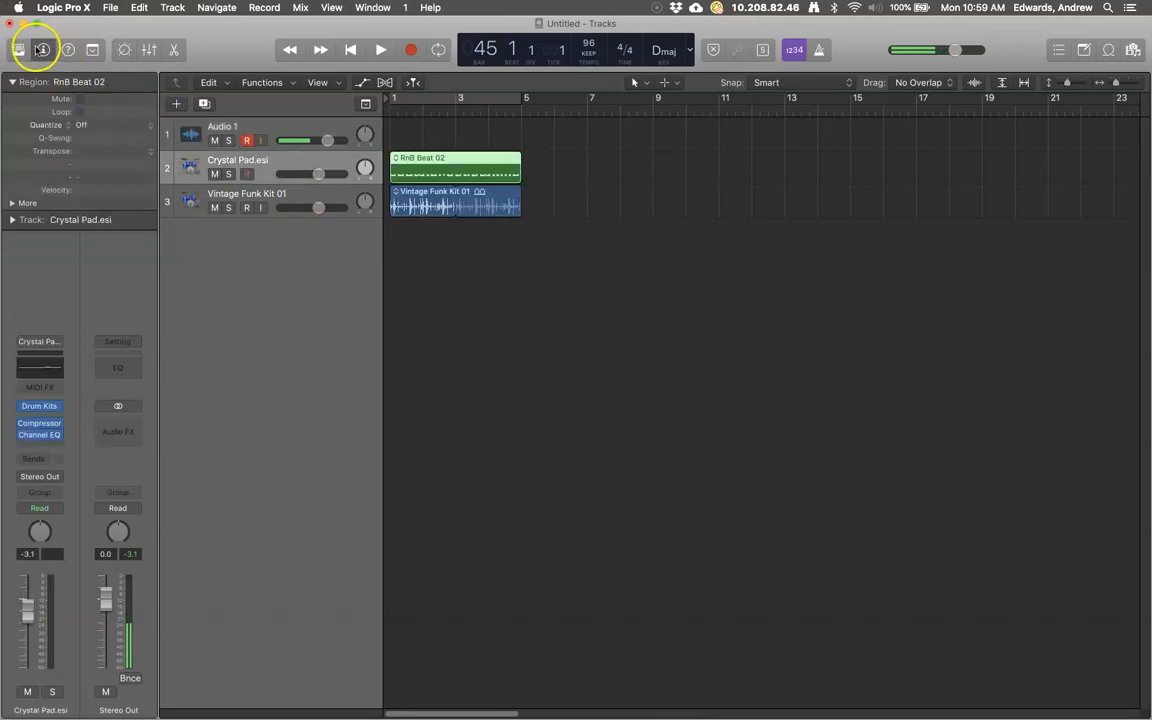
click(44, 51)
click(44, 51)
click(44, 51)
click(44, 51)
click(43, 50)
click(43, 50)
click(43, 50)
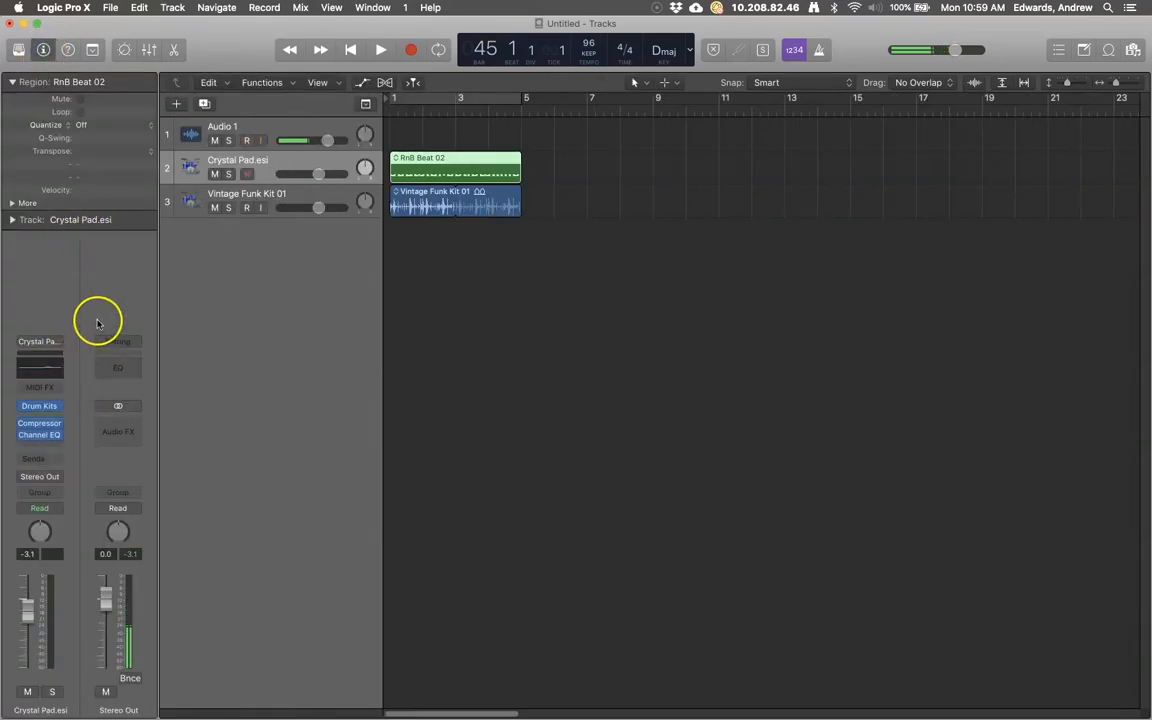
- Open the Channel EQ of Crystal Pad.esi, move it clear of the tracks and turn on its Analyzer
click(43, 372)
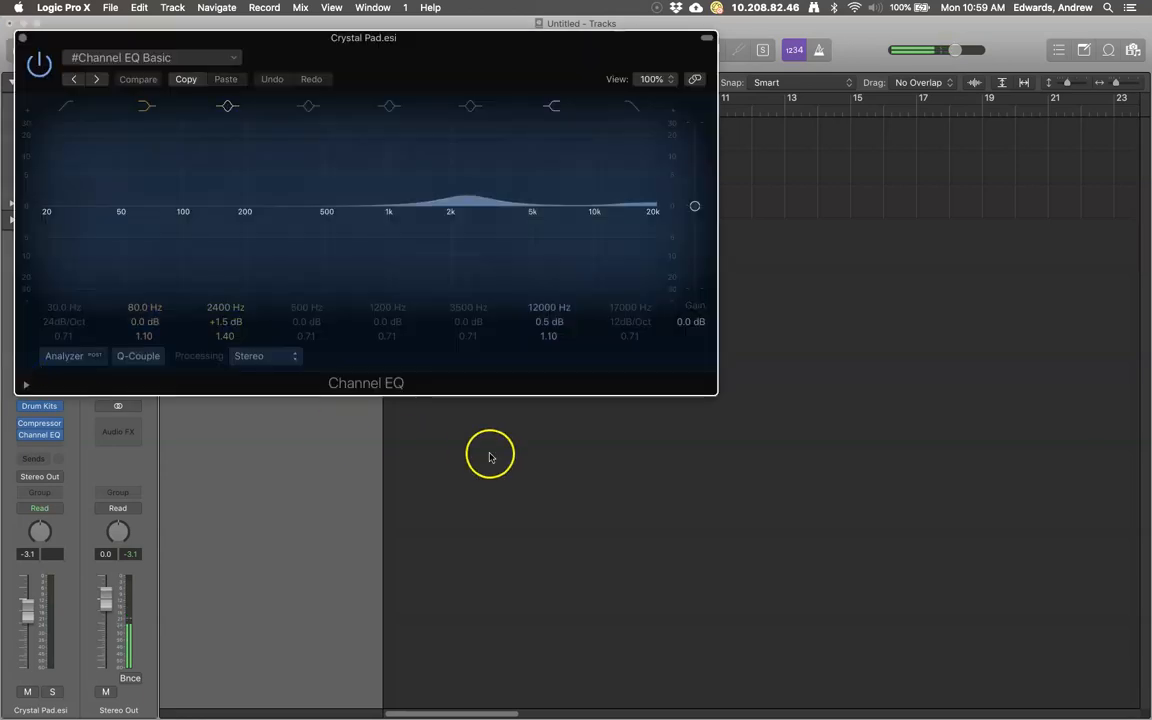
drag(400, 36, 680, 256)
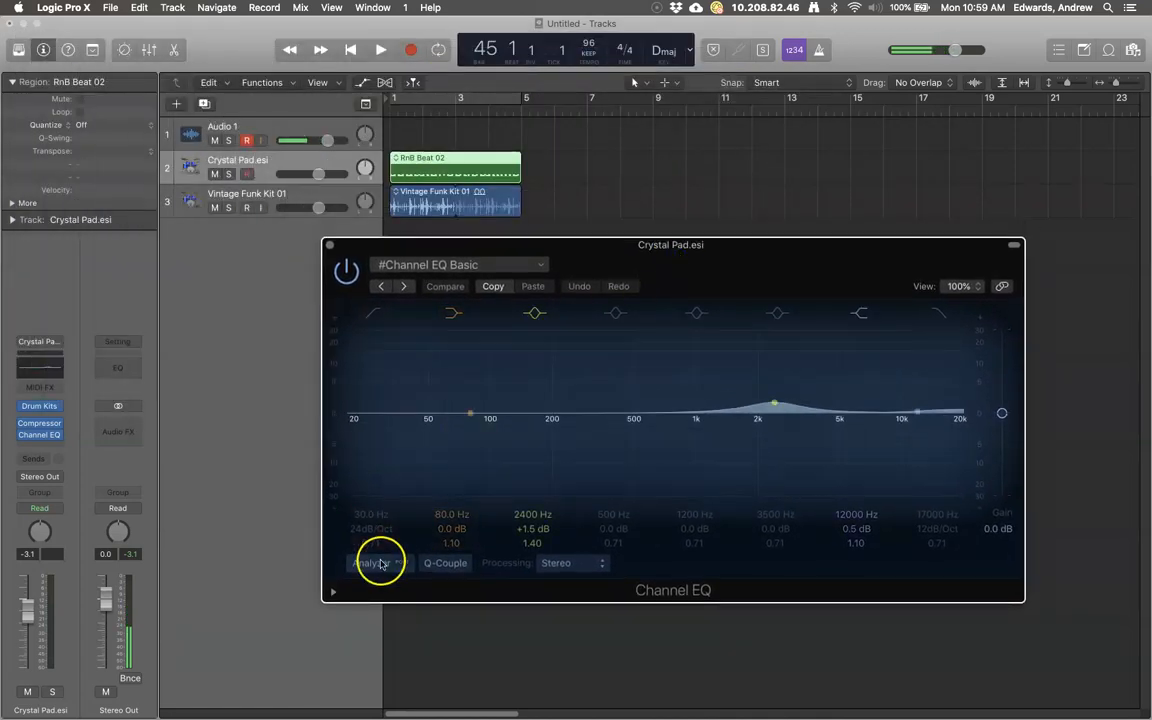
click(372, 564)
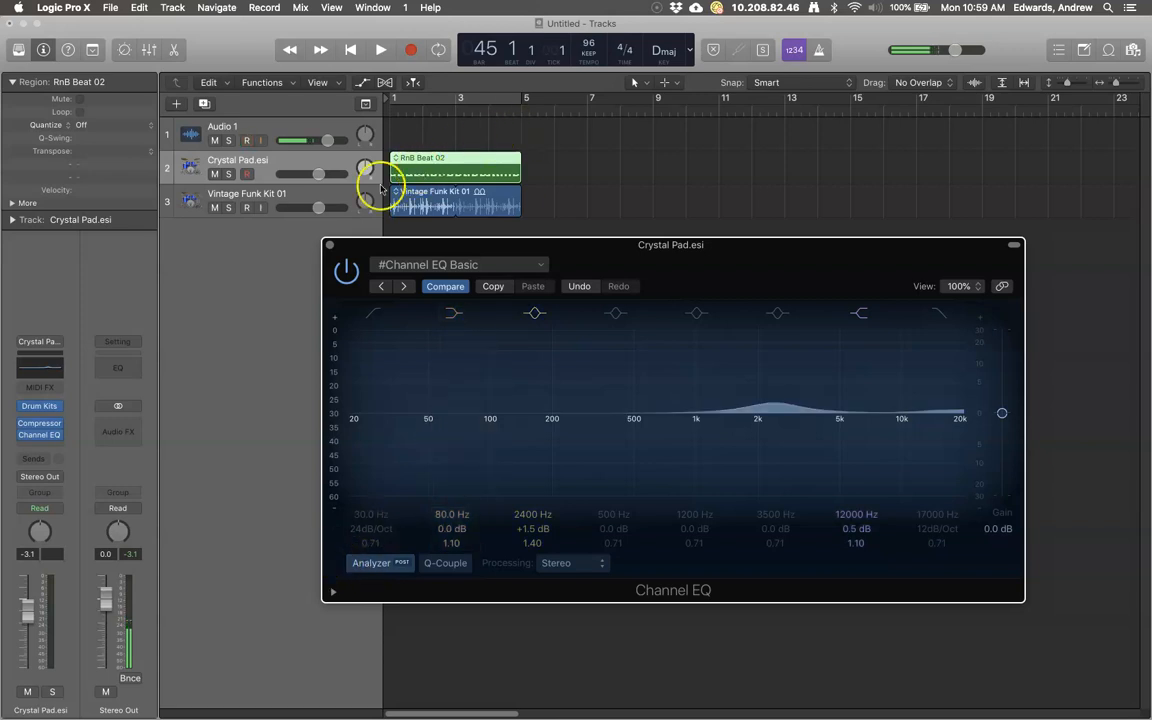
- Solo the Crystal Pad.esi and Audio 1 tracks
click(229, 174)
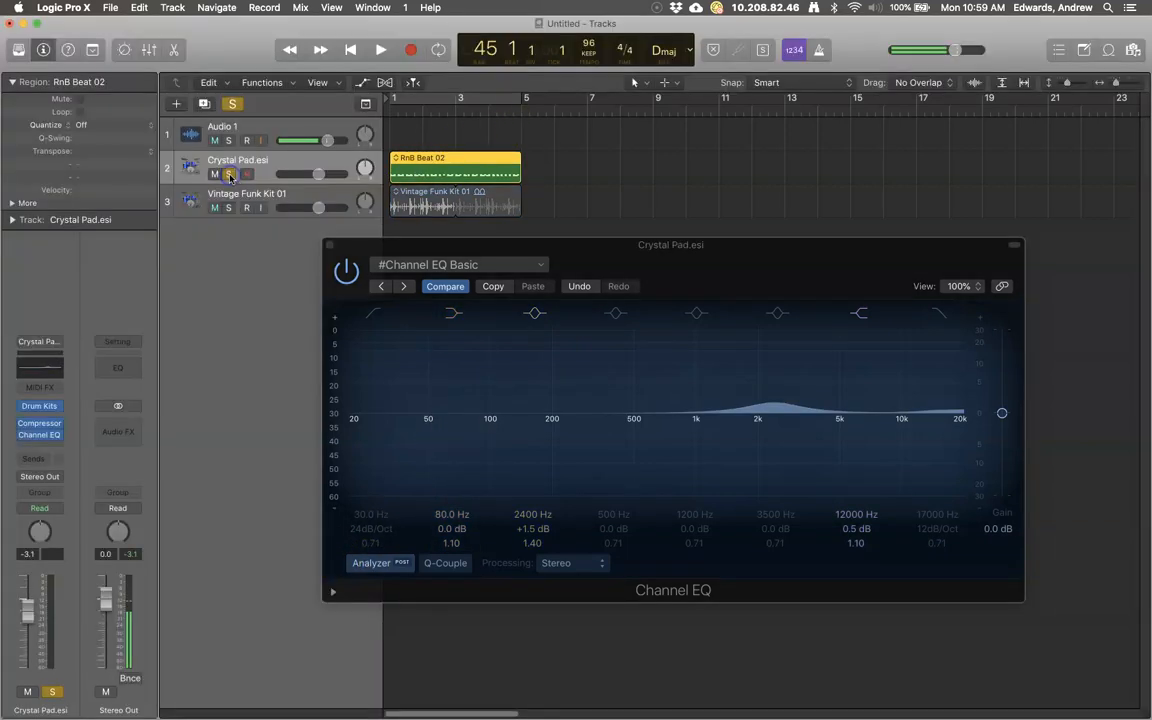
click(226, 141)
click(229, 174)
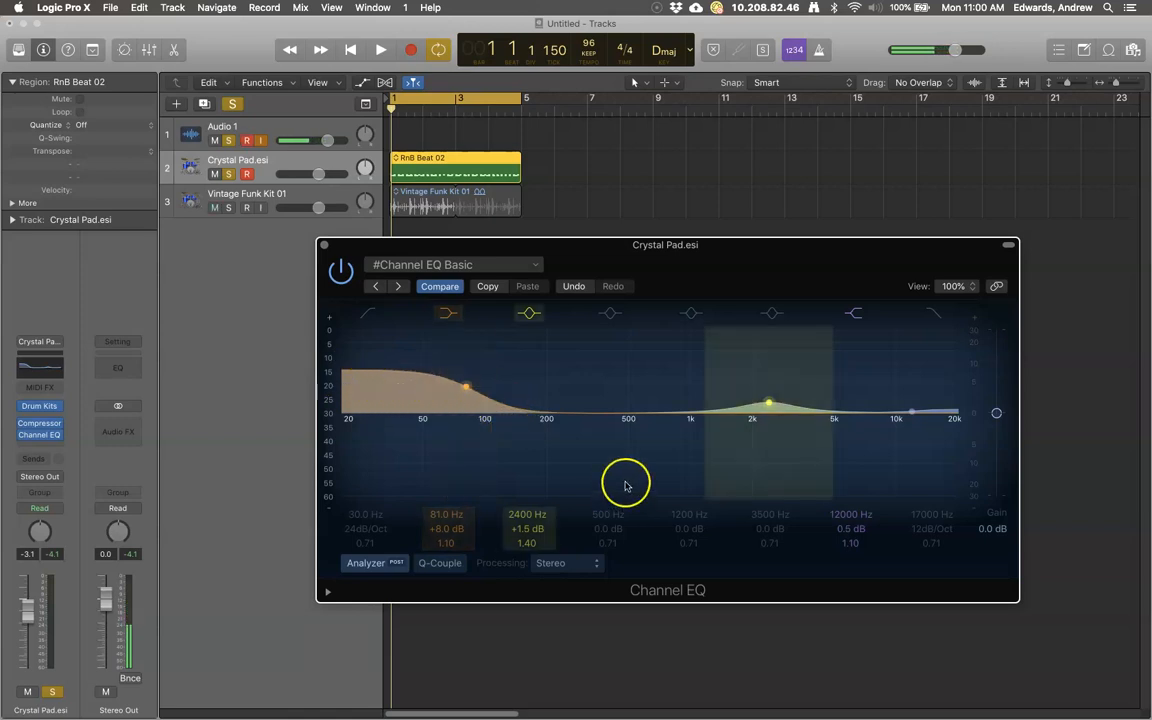
- During playback, bring the Channel EQ's low shelf band down to 0.0 dB at about 85 Hz
key(space)
drag(463, 385, 473, 419)
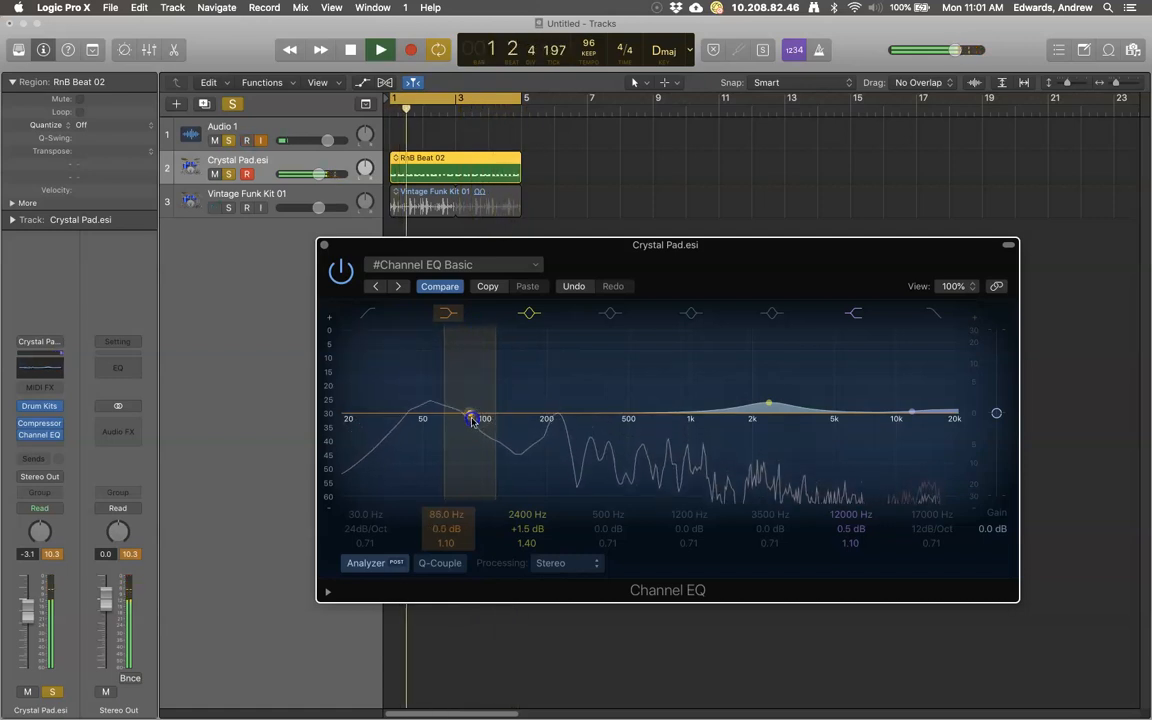
click(380, 50)
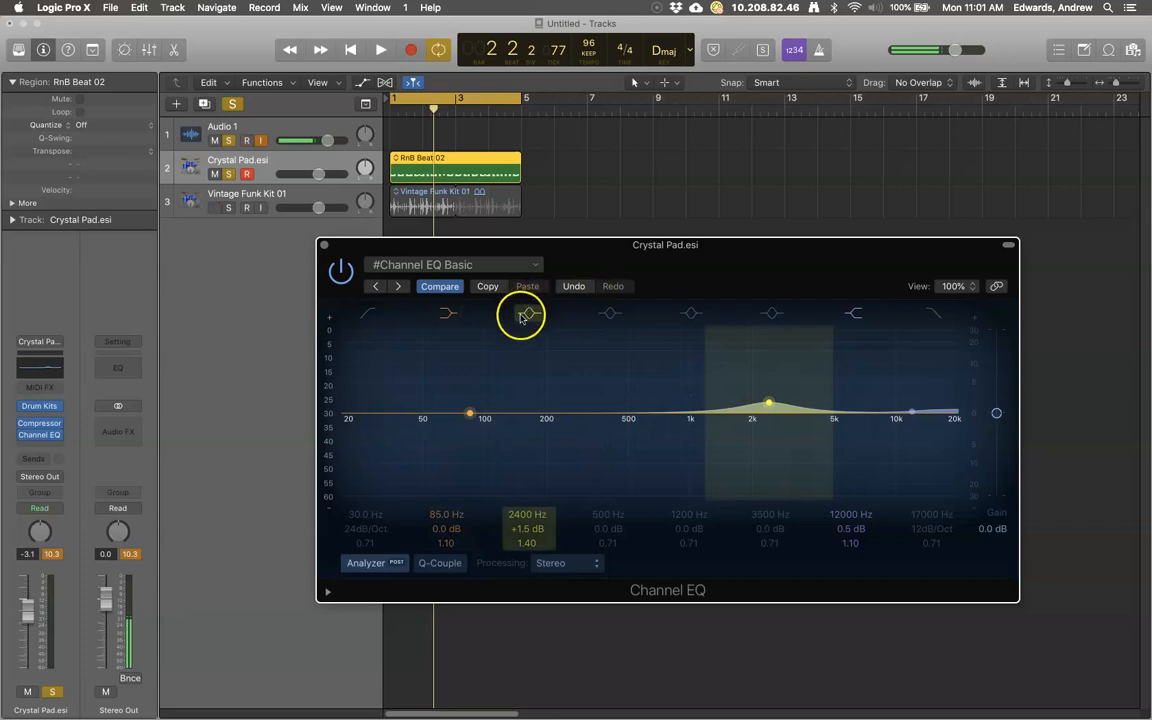
- Move the 2400 Hz peak band down to about 62 Hz with a +17 dB boost while auditioning the beat
drag(764, 404, 446, 369)
key(space)
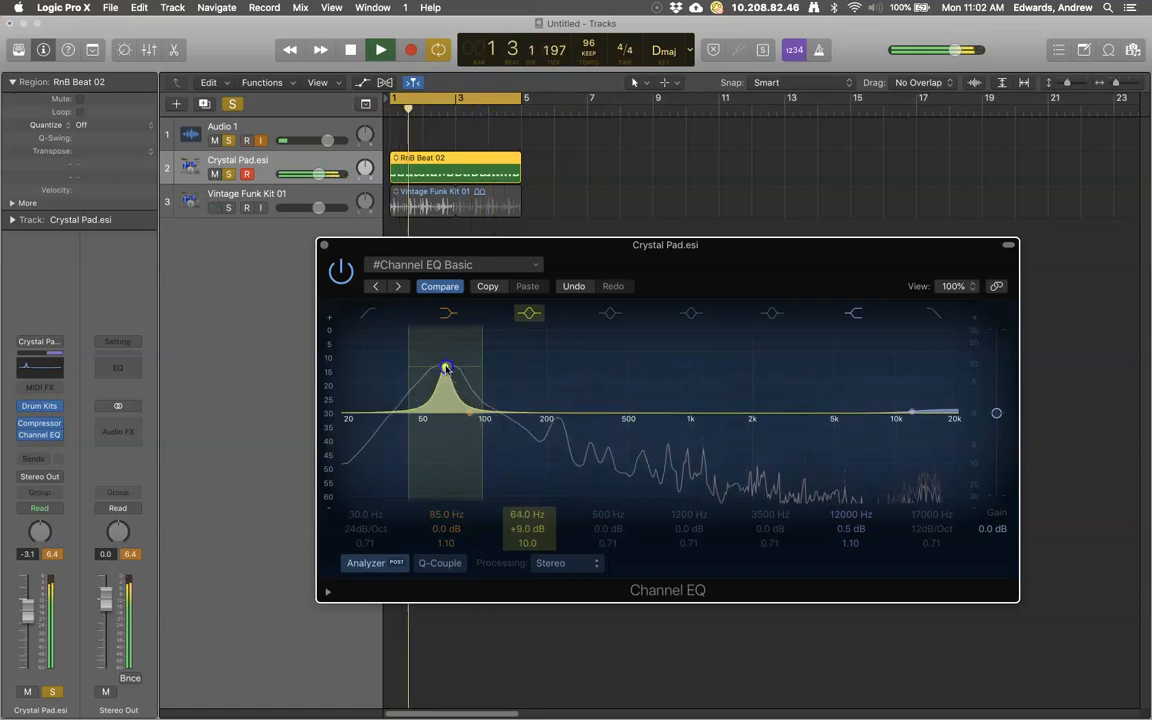
click(350, 49)
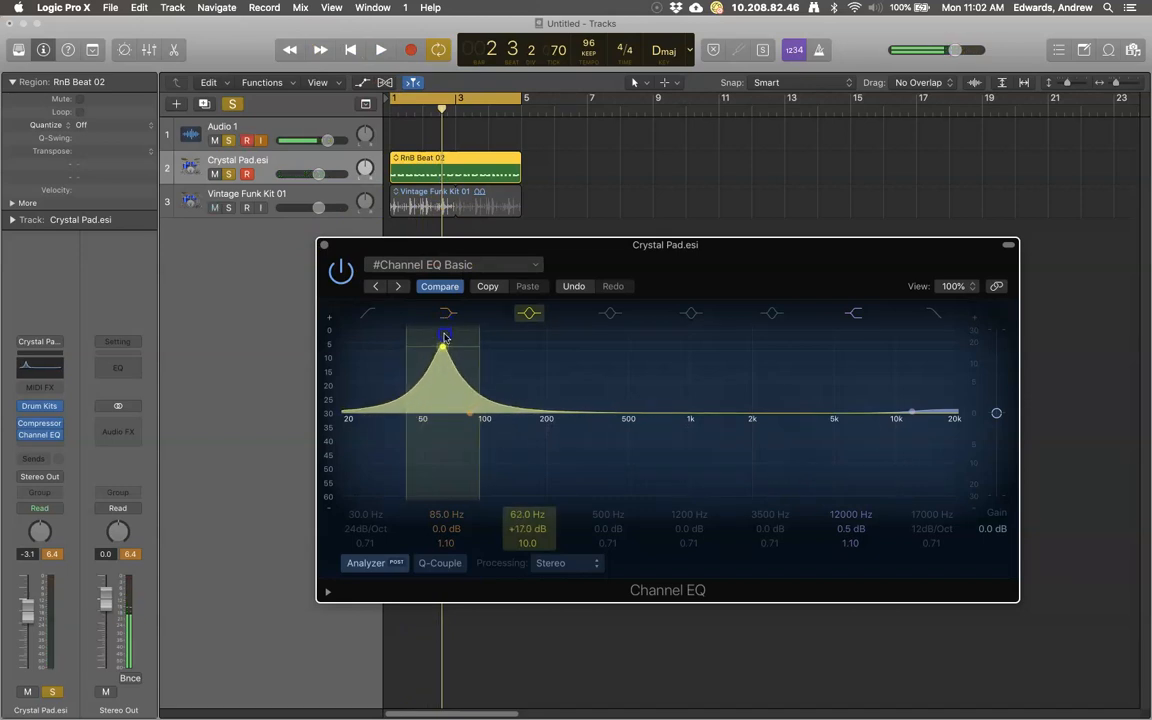
- Reduce the 62 Hz peak's gain to +9.0 dB and widen it to a Q of 5.00
drag(439, 480, 443, 388)
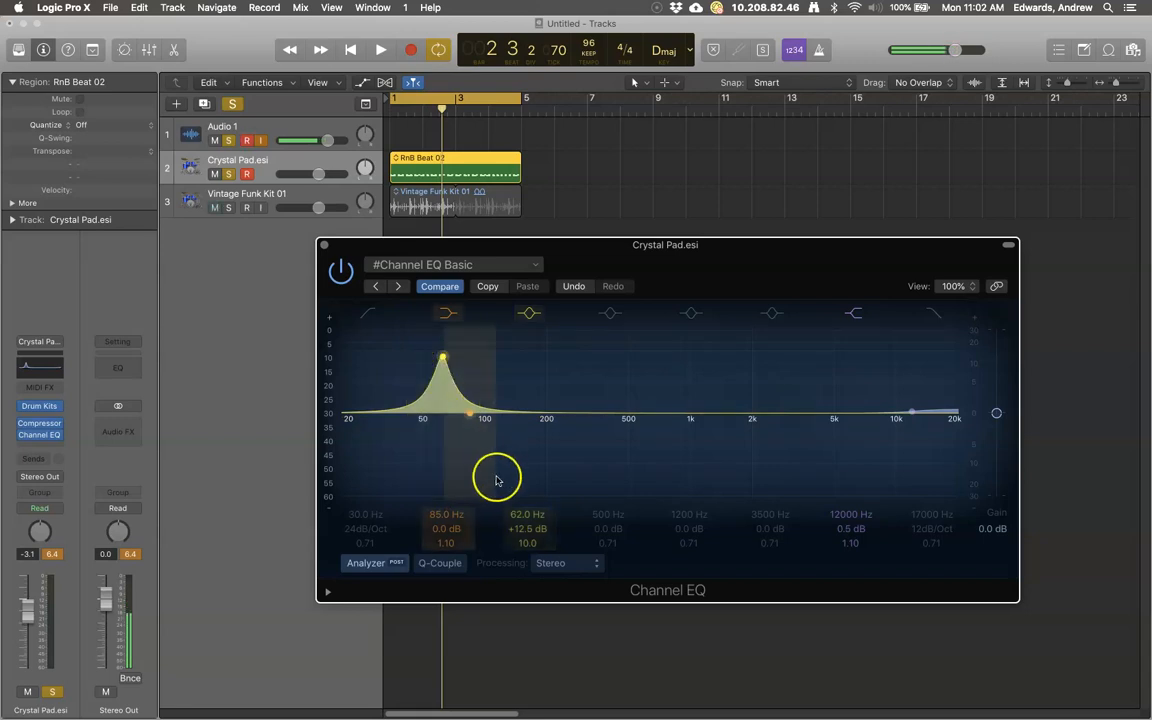
drag(535, 548, 535, 546)
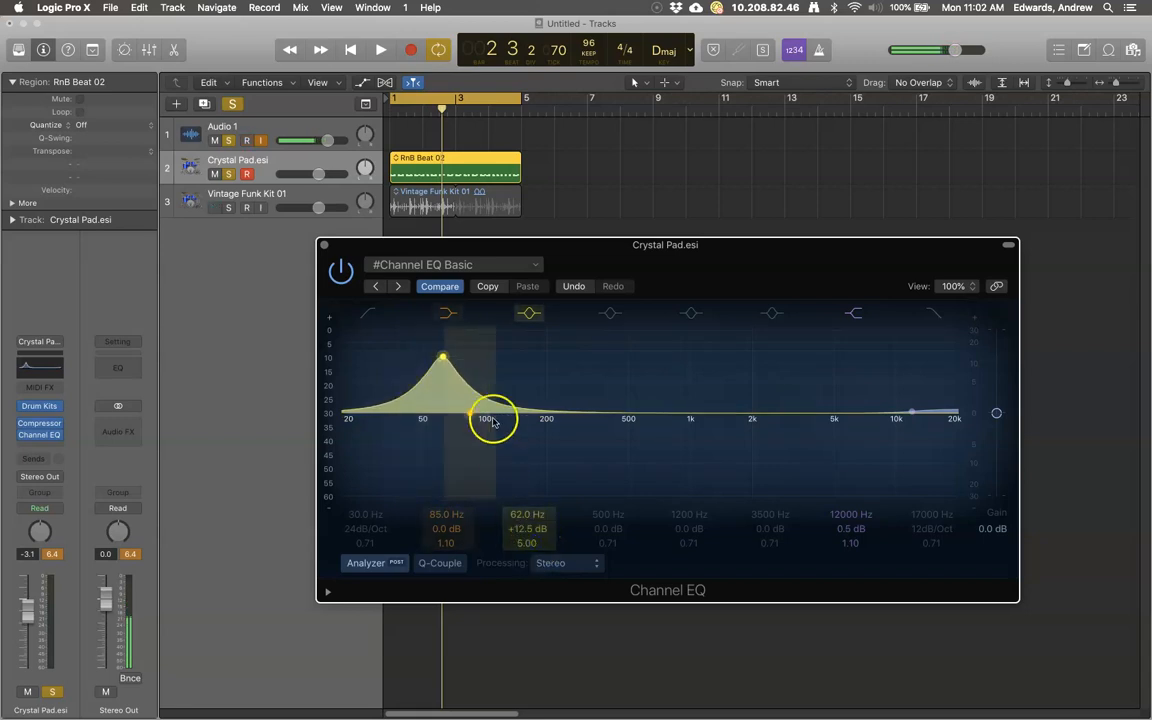
drag(443, 359, 442, 360)
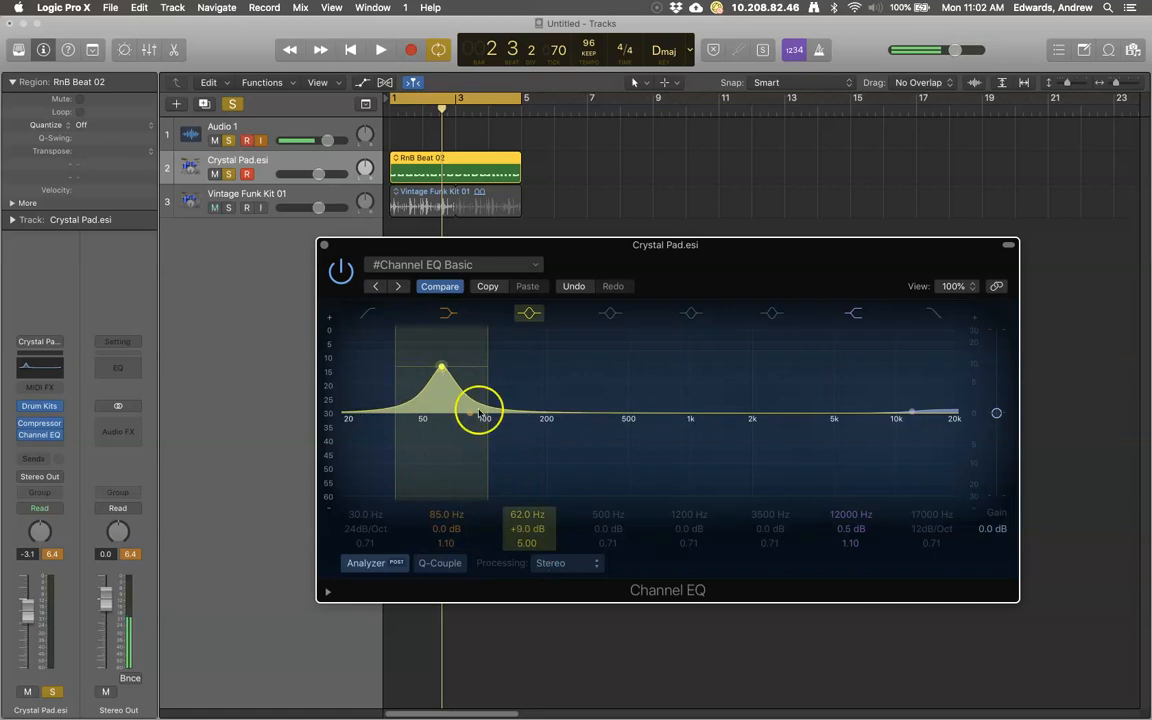
- Play the soloed RnB Beat 02 region to hear the boosted low end, and stop playback
click(351, 50)
click(383, 50)
drag(463, 380, 427, 382)
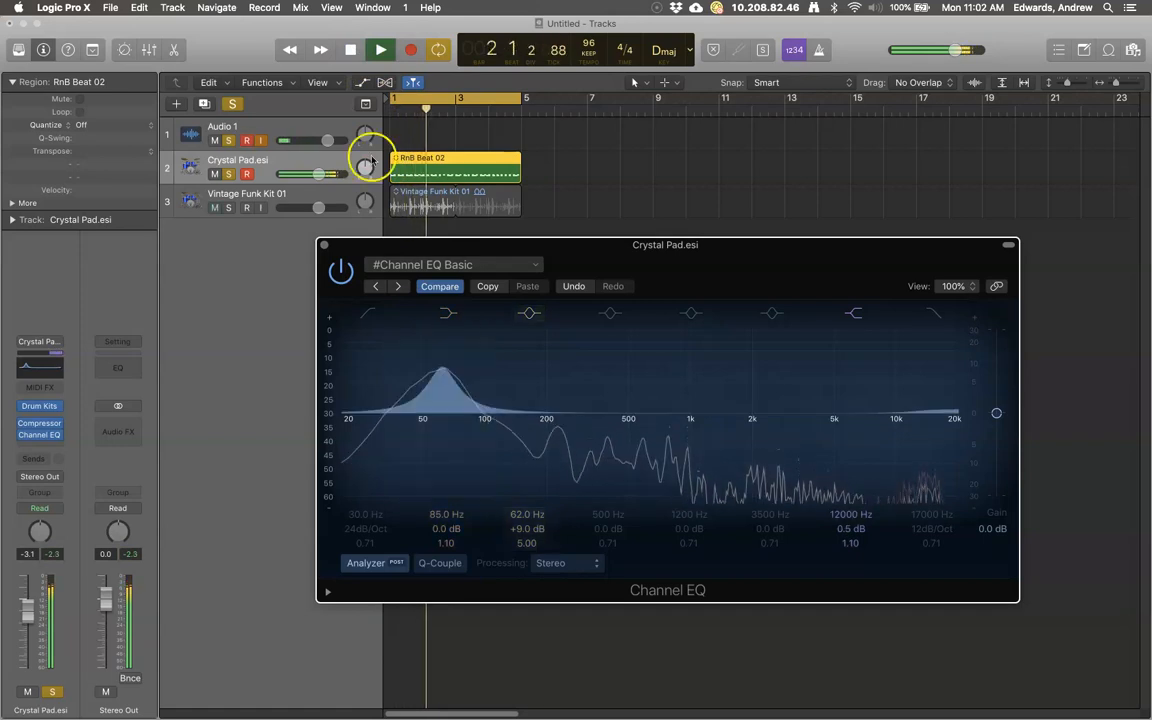
click(353, 50)
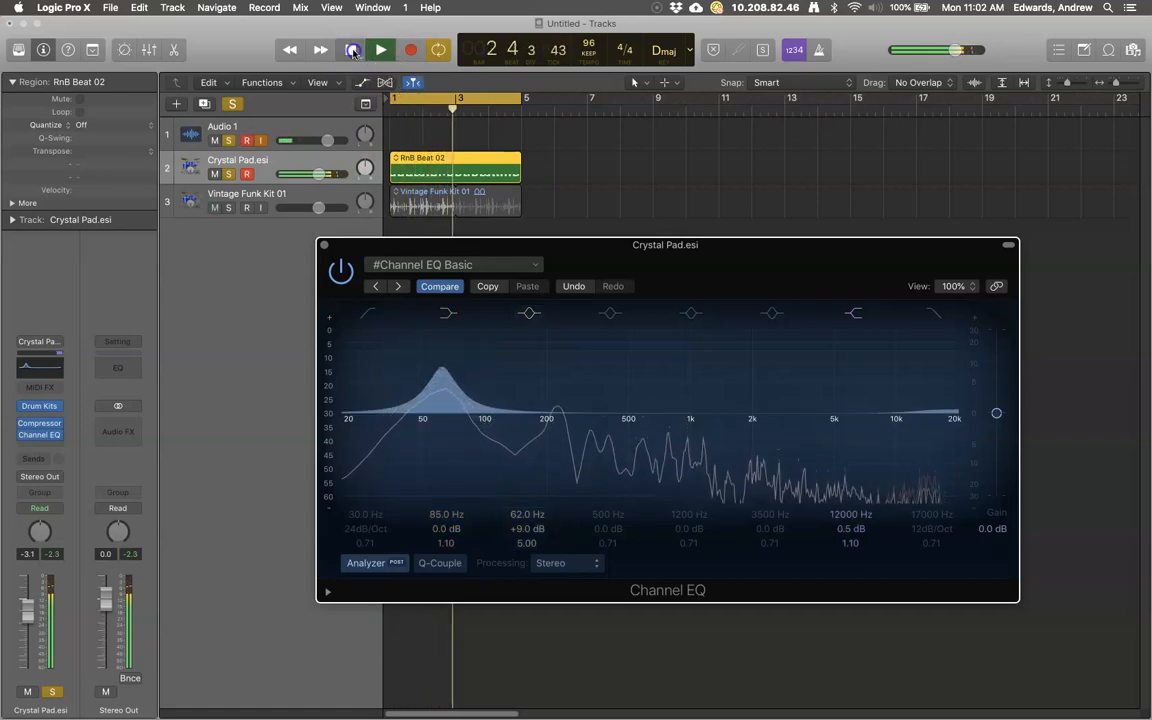
click(417, 329)
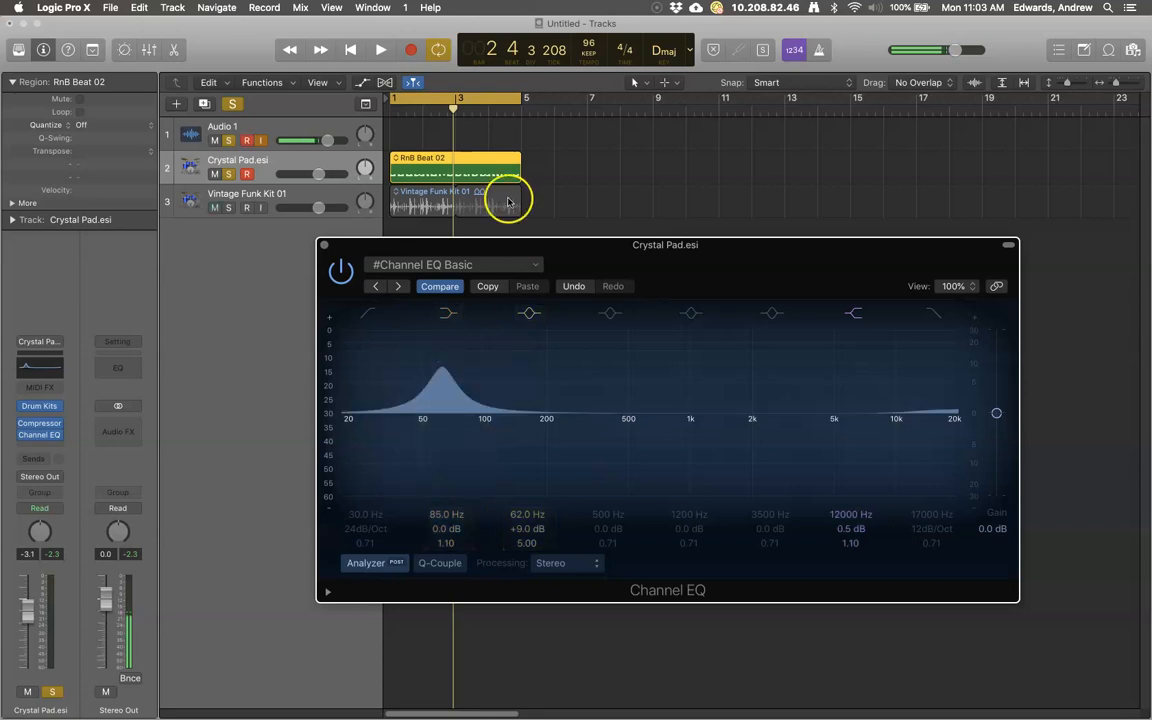
- Mute and unsolo Crystal Pad.esi with its Channel EQ closed, and solo the Vintage Funk Kit 01 track instead
click(245, 170)
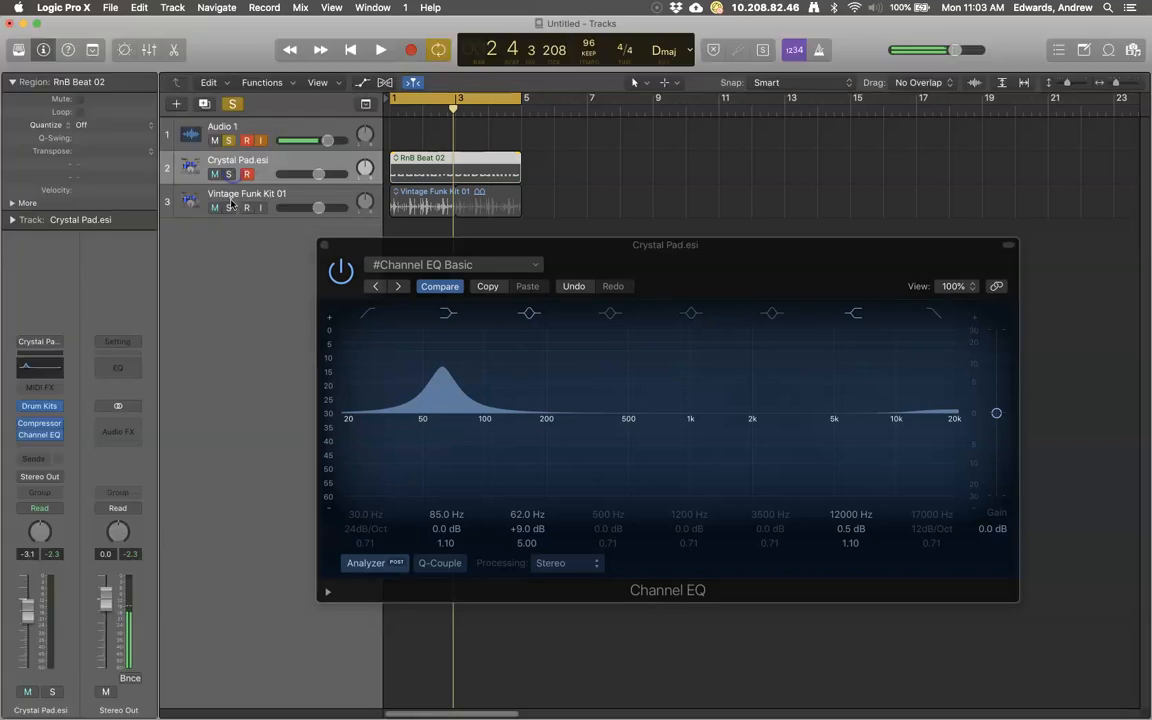
click(322, 246)
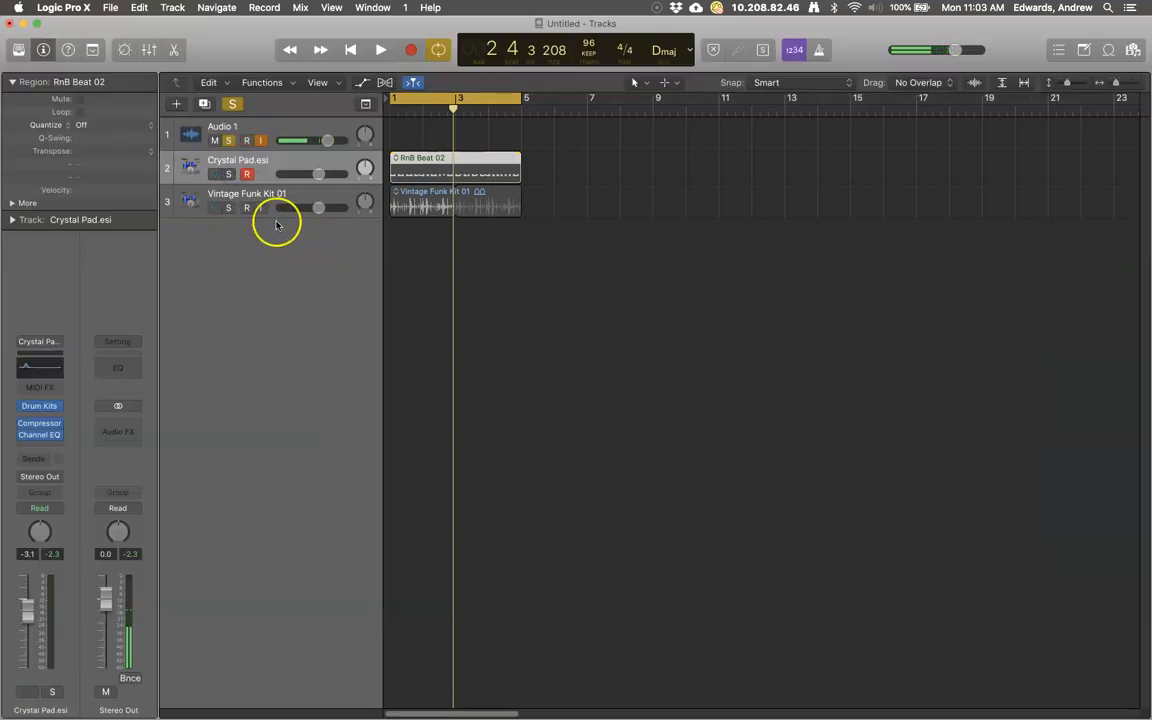
click(271, 194)
click(228, 207)
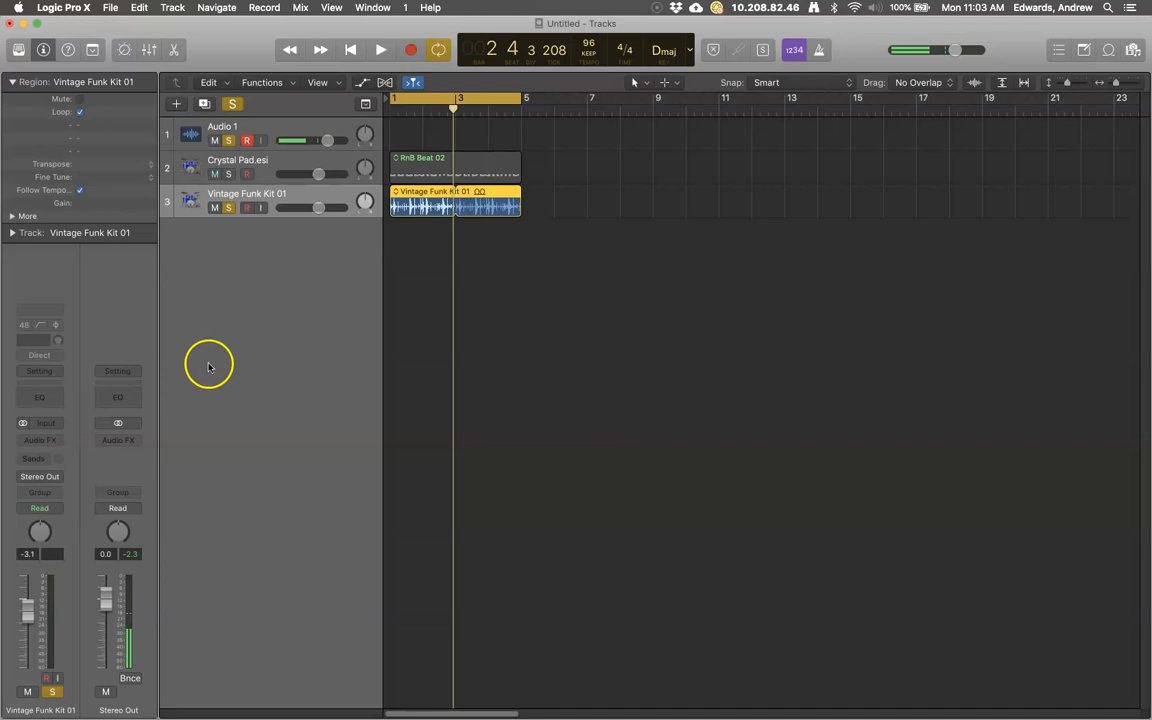
- Play the Vintage Funk Kit 01 loop from the start to hear it without EQ, and stop playback
click(352, 47)
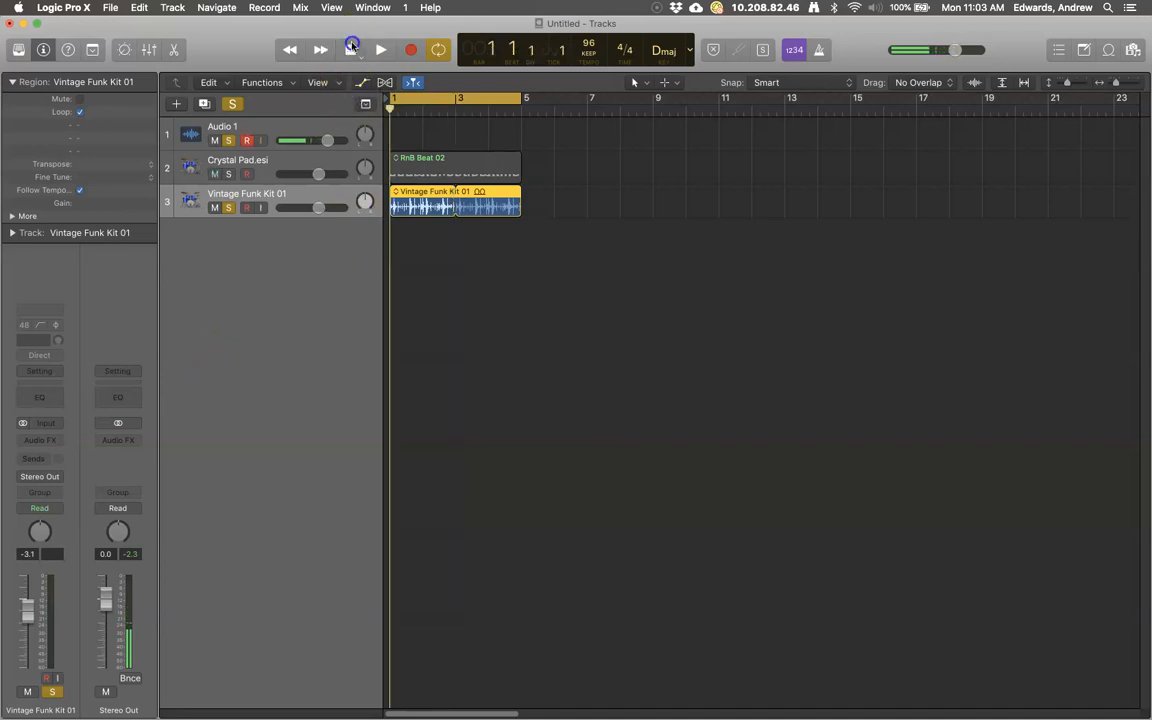
click(383, 50)
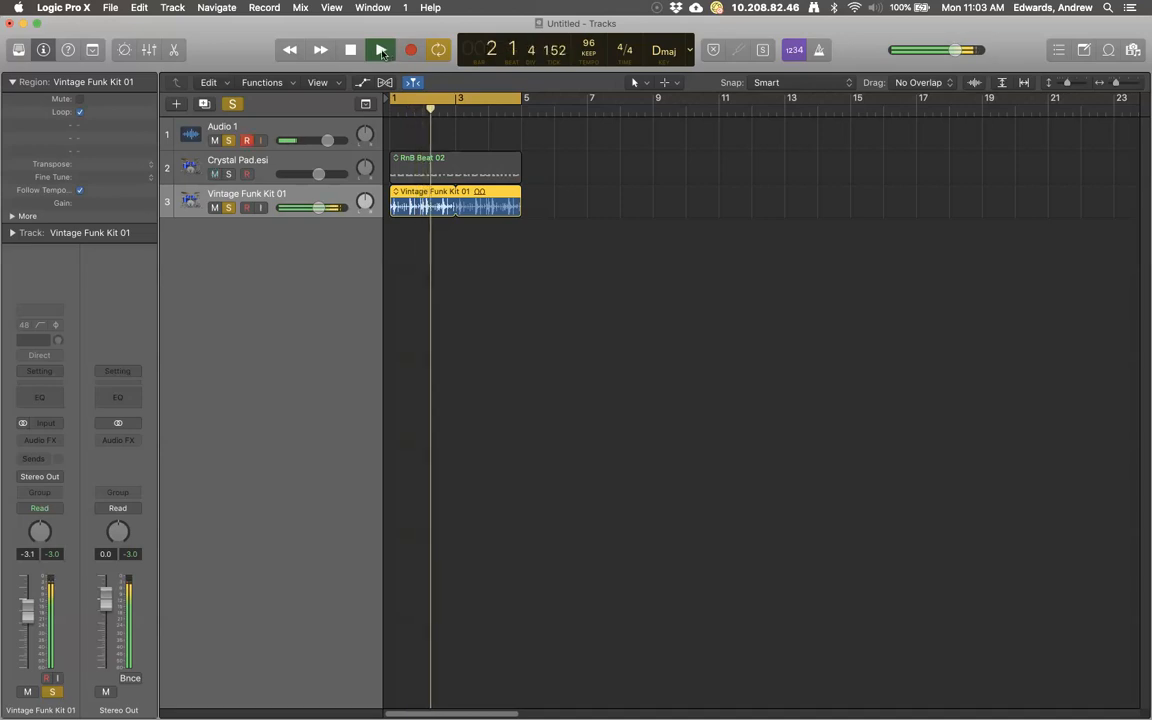
click(351, 49)
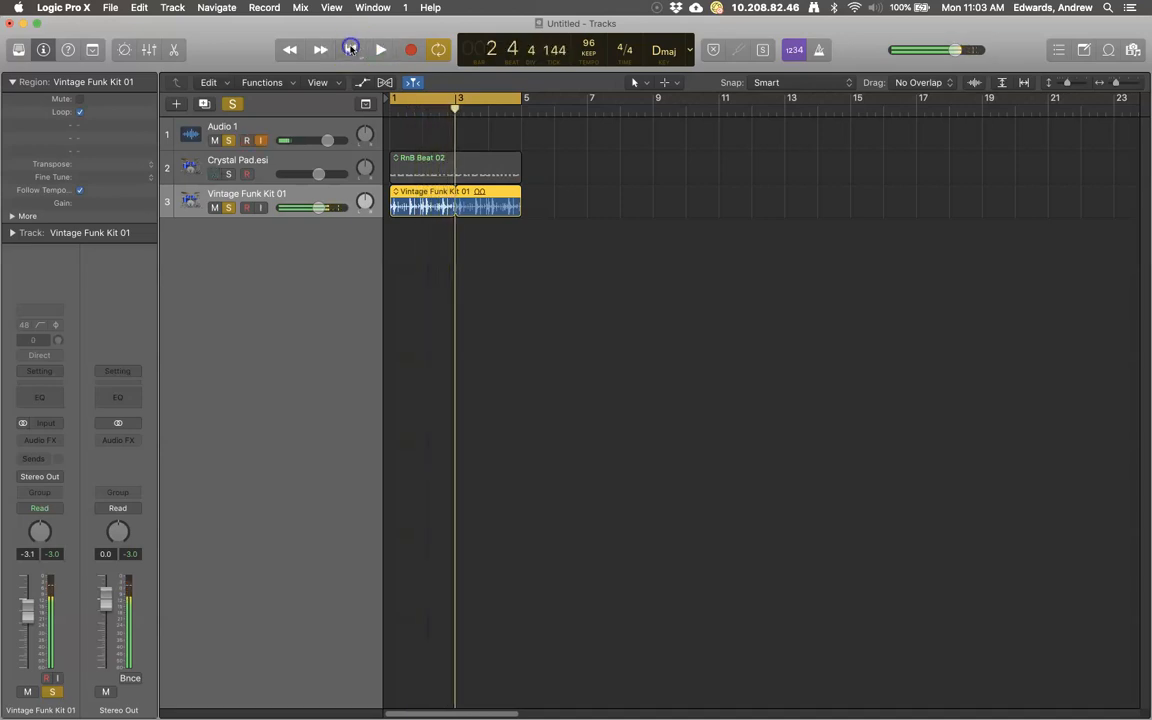
- Add a Channel EQ to the Vintage Funk Kit 01 track and place its window below the track regions
click(45, 400)
drag(453, 82, 784, 294)
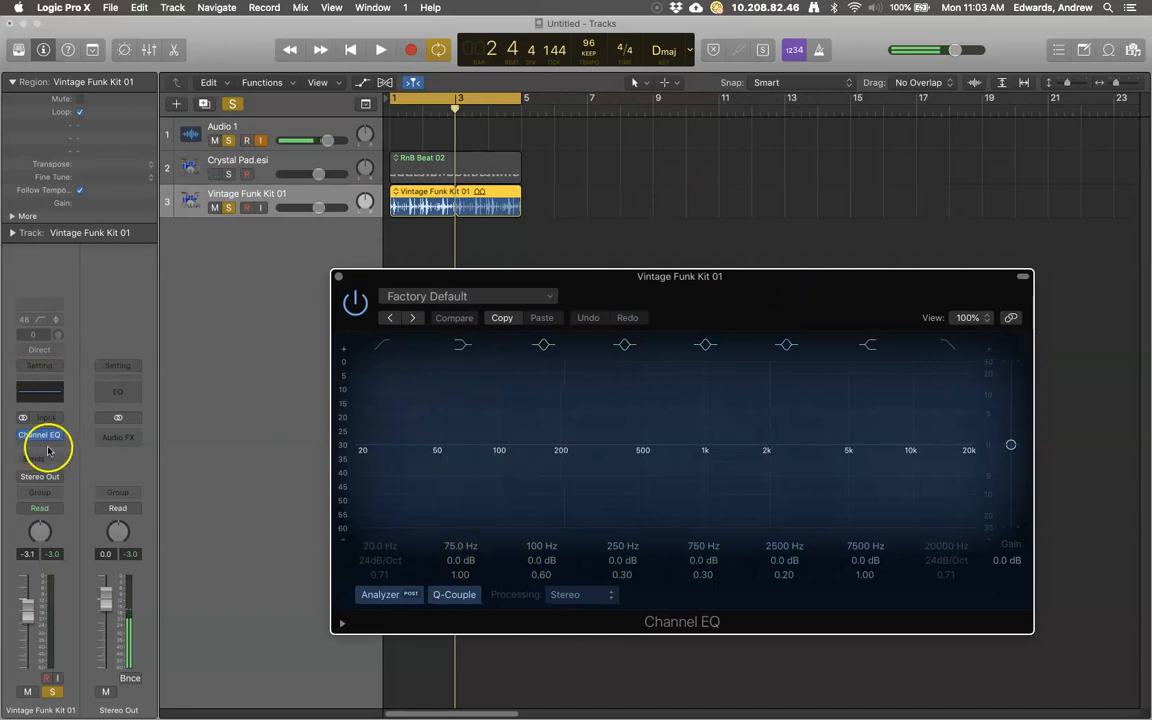
drag(699, 278, 749, 258)
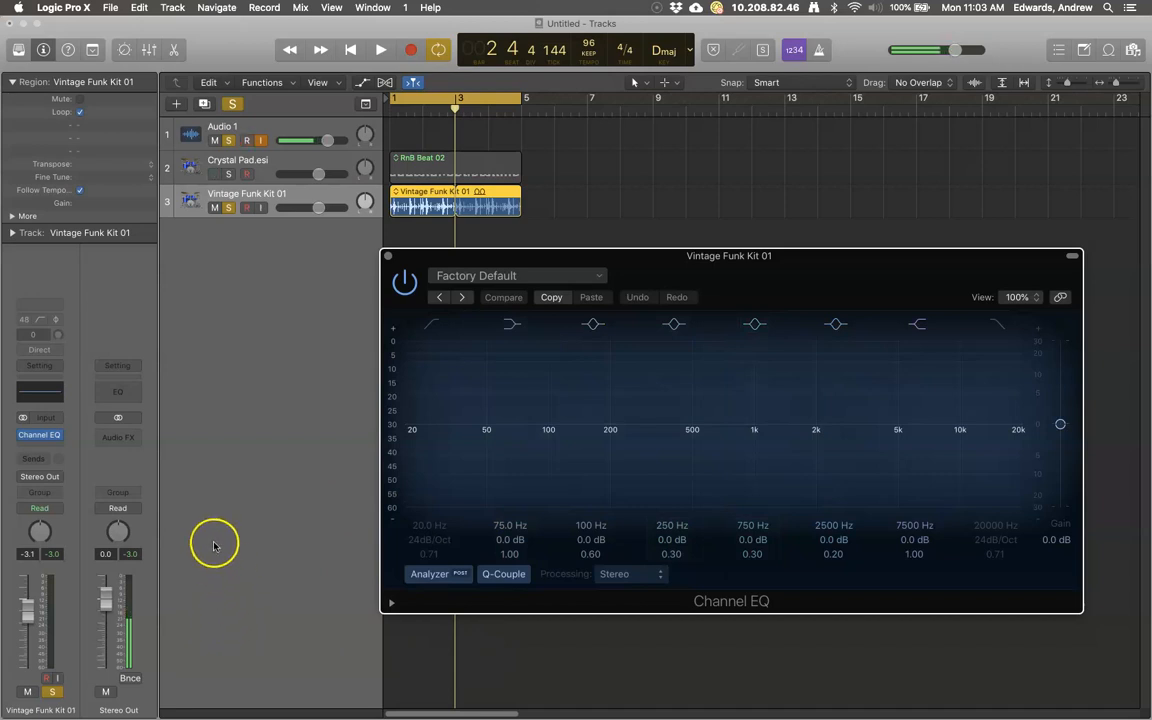
- Play the funk kit through the analyzer and move the EQ's low shelf band to 47 Hz at 0.0 dB
click(357, 51)
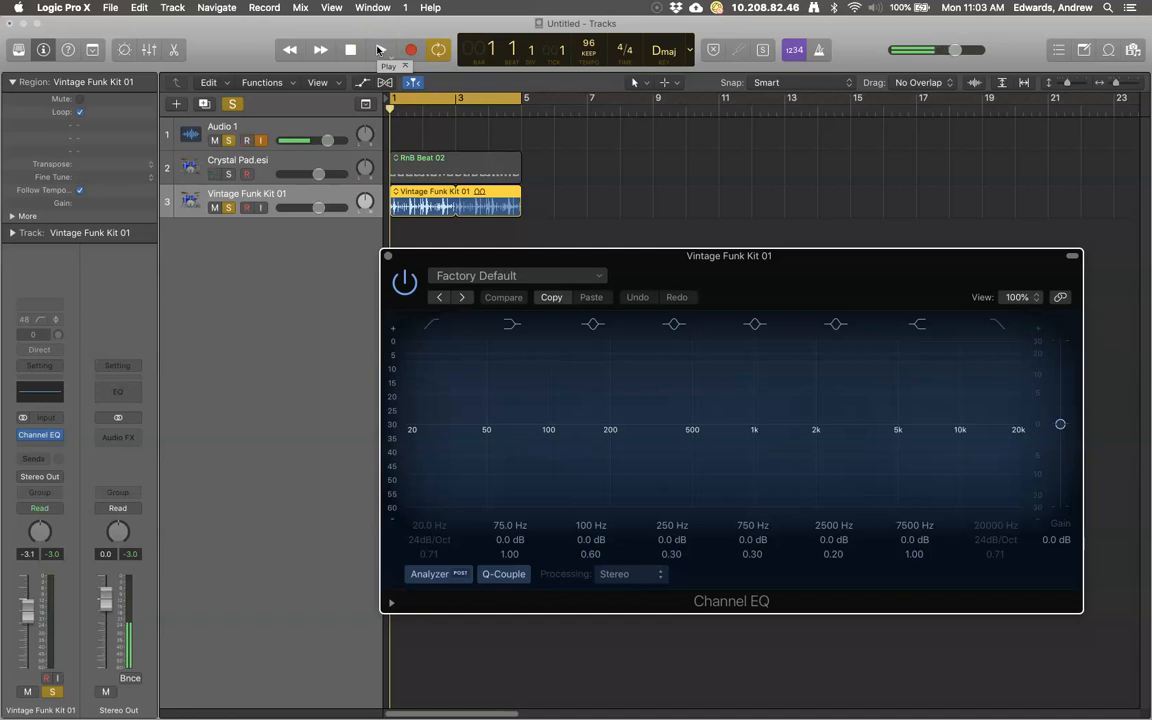
click(378, 49)
mouse_move(526, 424)
mouse_down()
mouse_move(489, 391)
mouse_move(522, 422)
mouse_move(524, 384)
mouse_move(538, 377)
mouse_move(545, 411)
mouse_move(535, 399)
mouse_move(526, 441)
mouse_up()
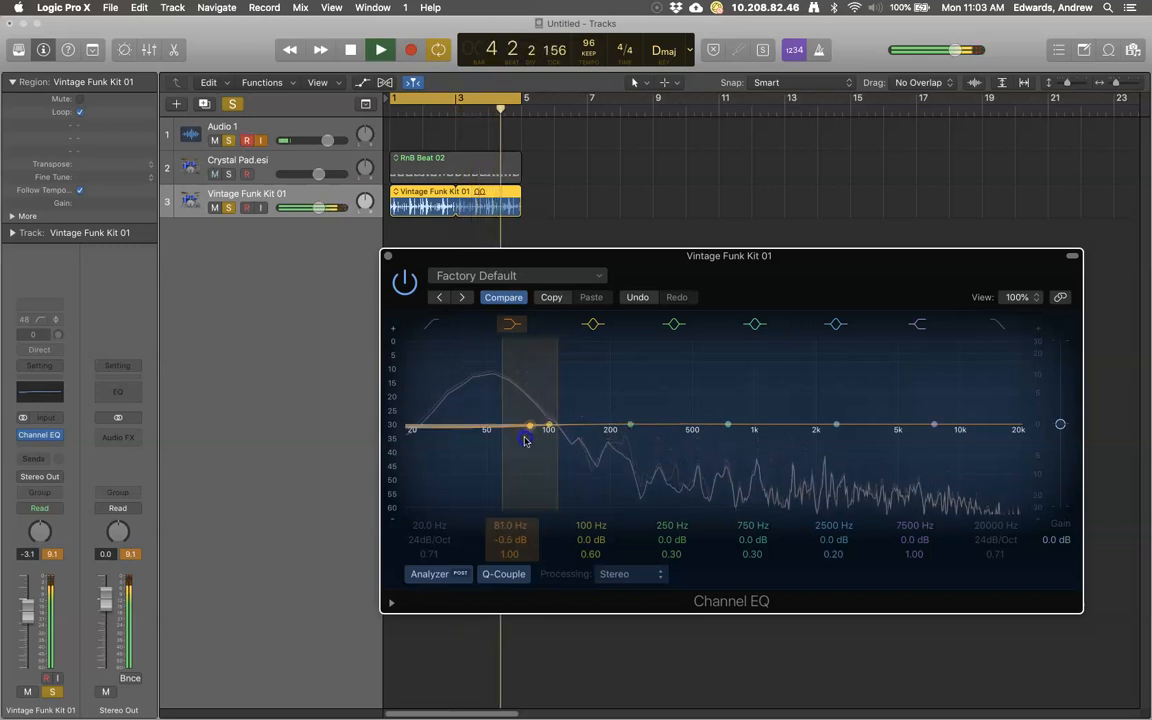
click(353, 49)
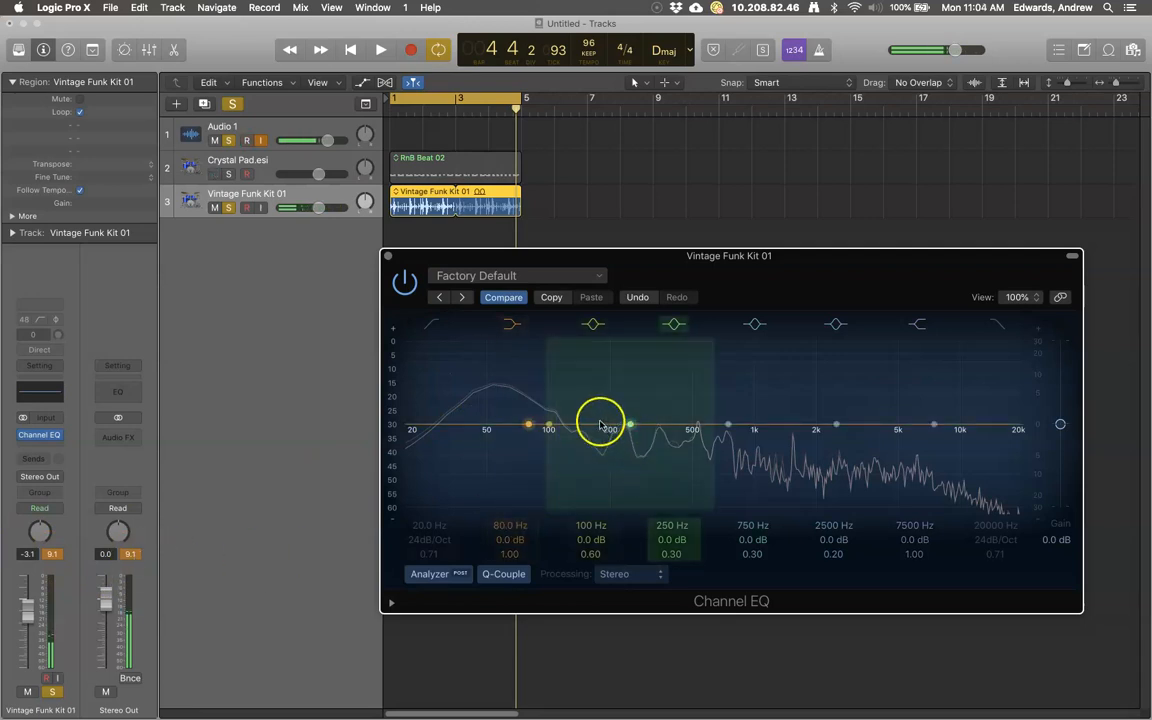
drag(528, 425, 479, 428)
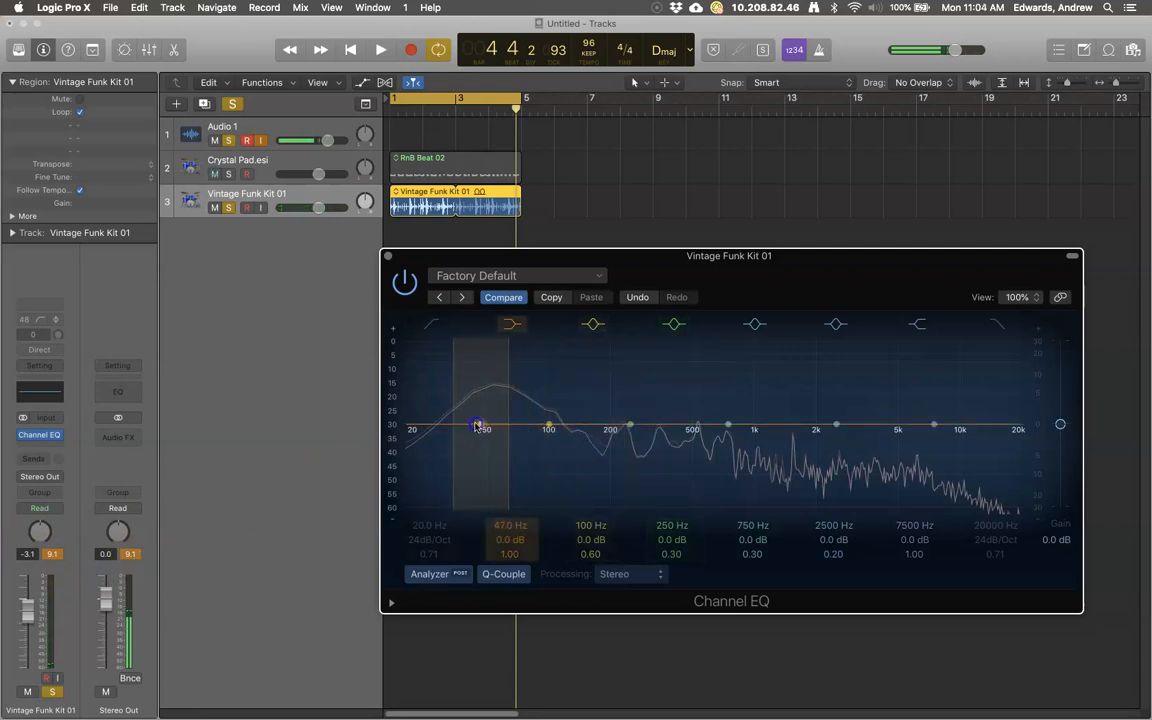
- During playback, move the 100 Hz peak band to about 60 Hz, boost it +4.5 dB and narrow it to a Q of 3.40
click(554, 432)
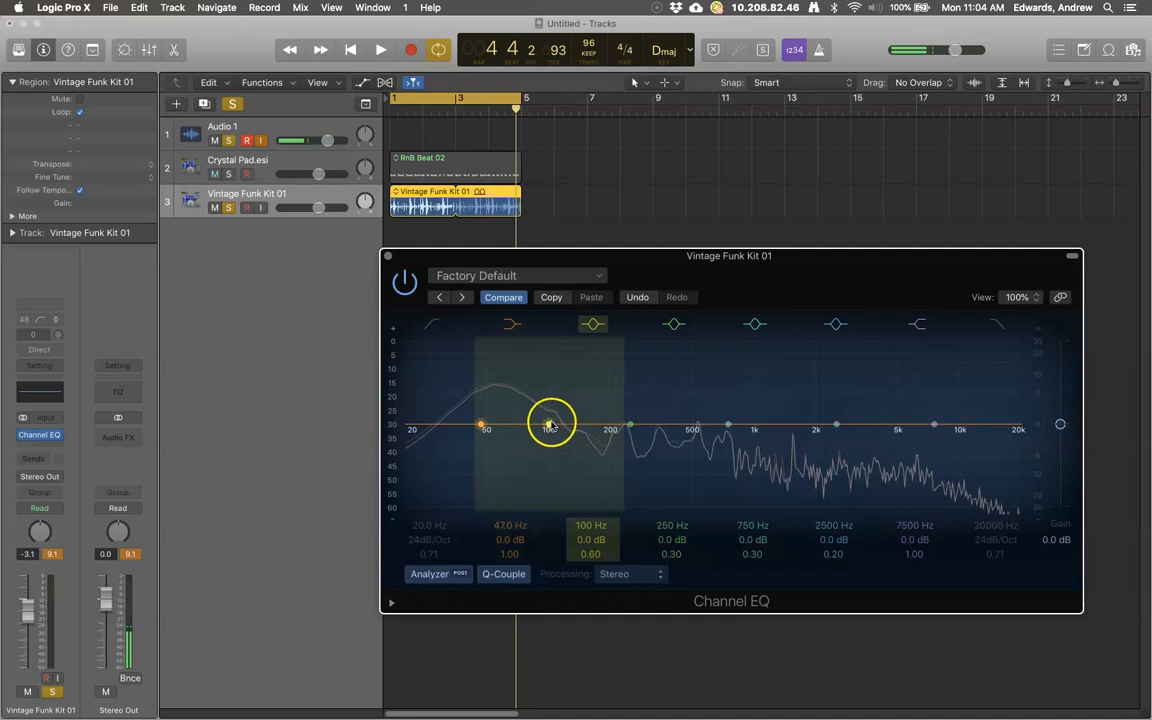
click(381, 50)
drag(548, 427, 498, 407)
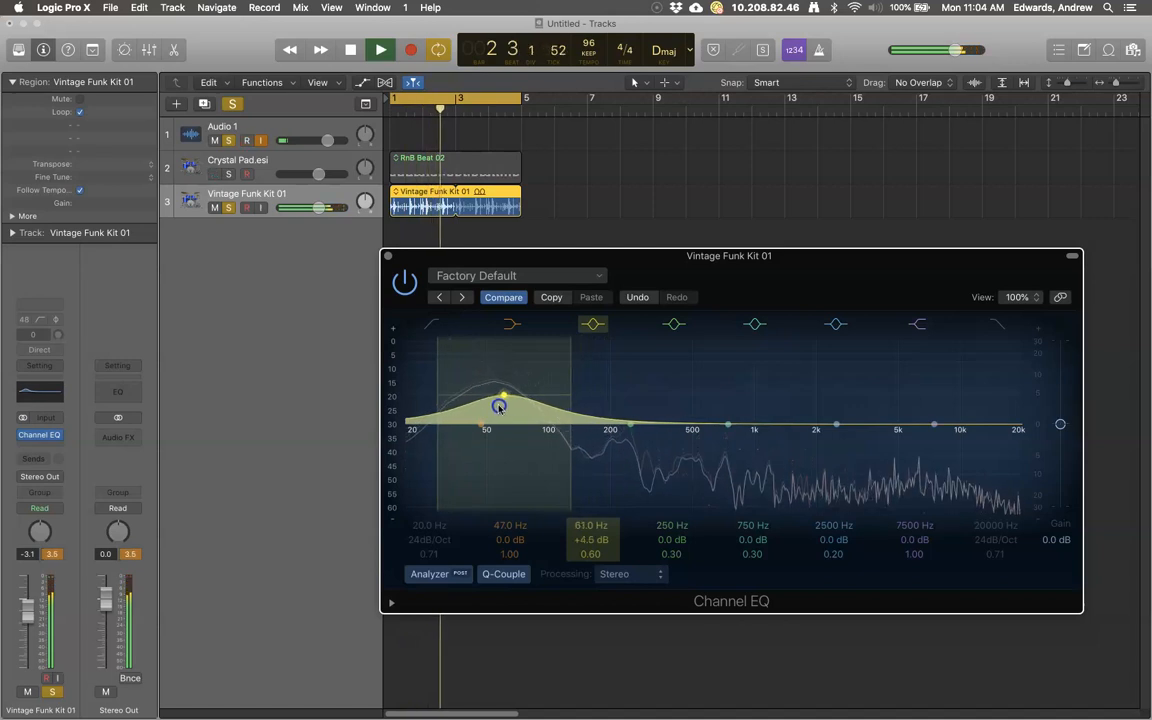
drag(588, 557, 592, 552)
click(131, 557)
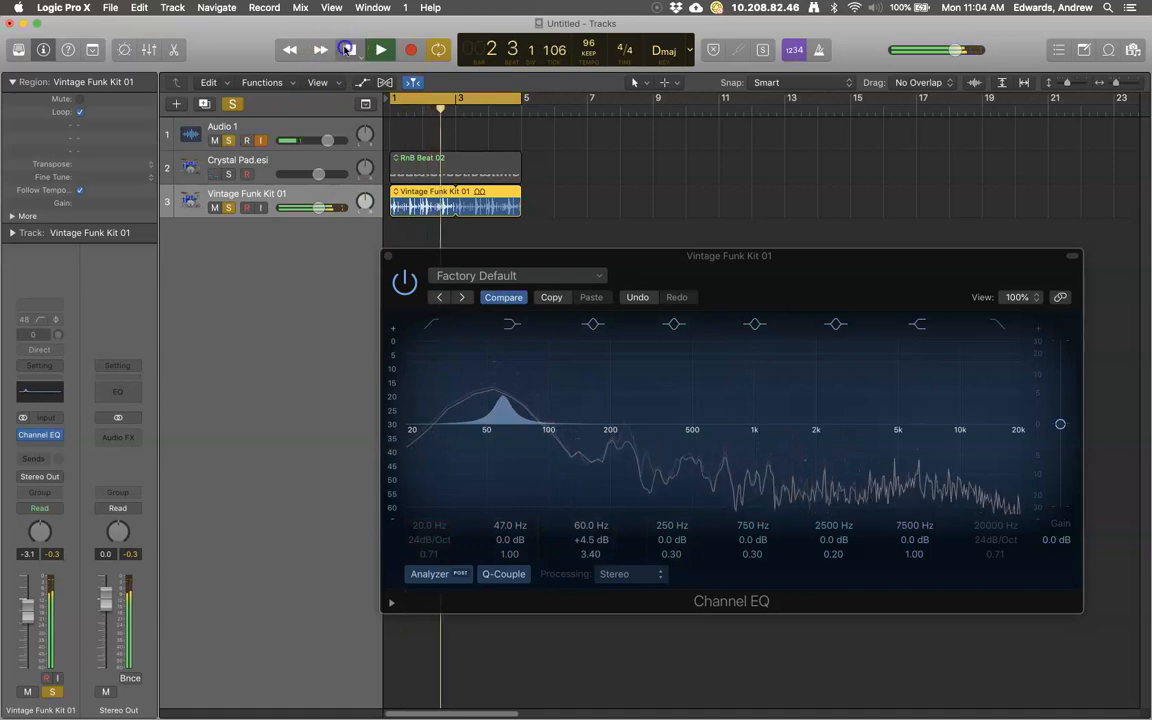
- Stop playback, return to the start, and pull the high shelf band down to 420 Hz at -24.0 dB
key(space)
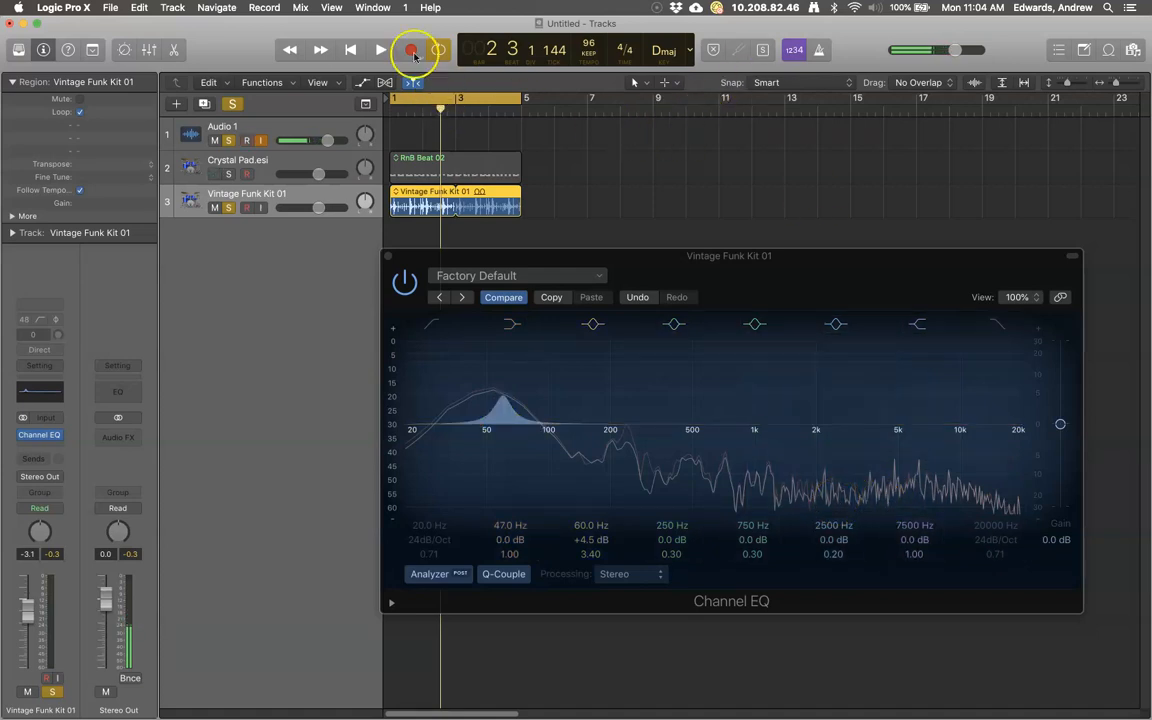
click(351, 50)
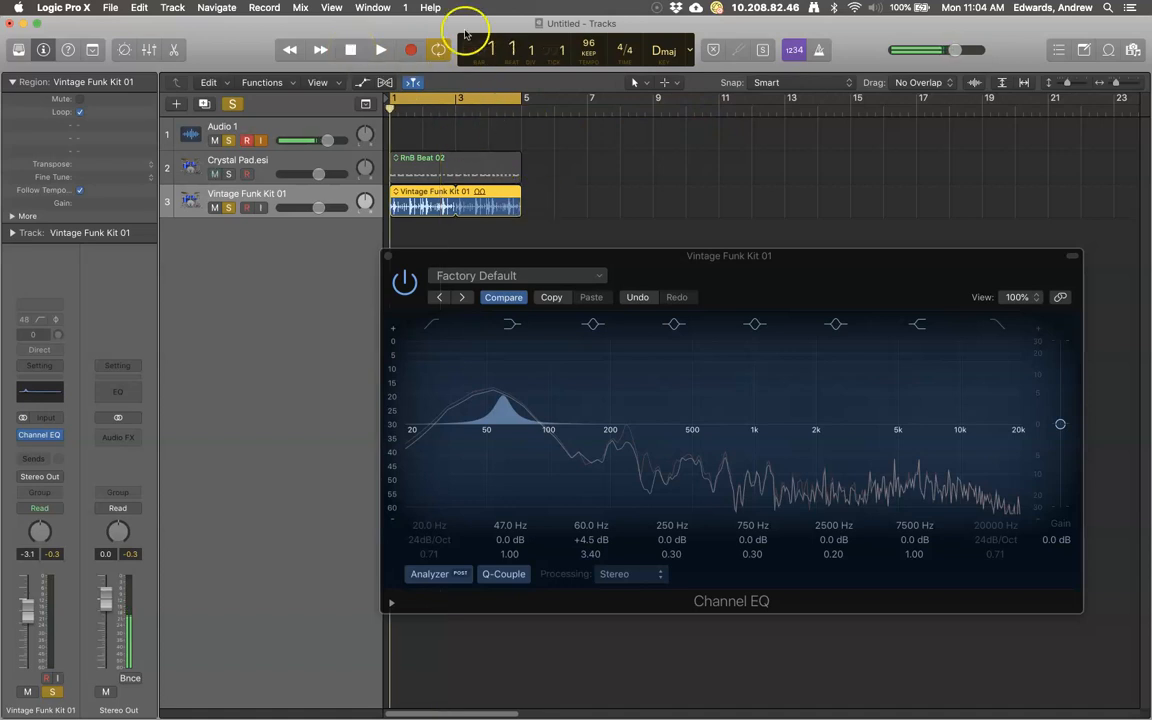
click(935, 425)
drag(935, 425, 662, 545)
click(516, 352)
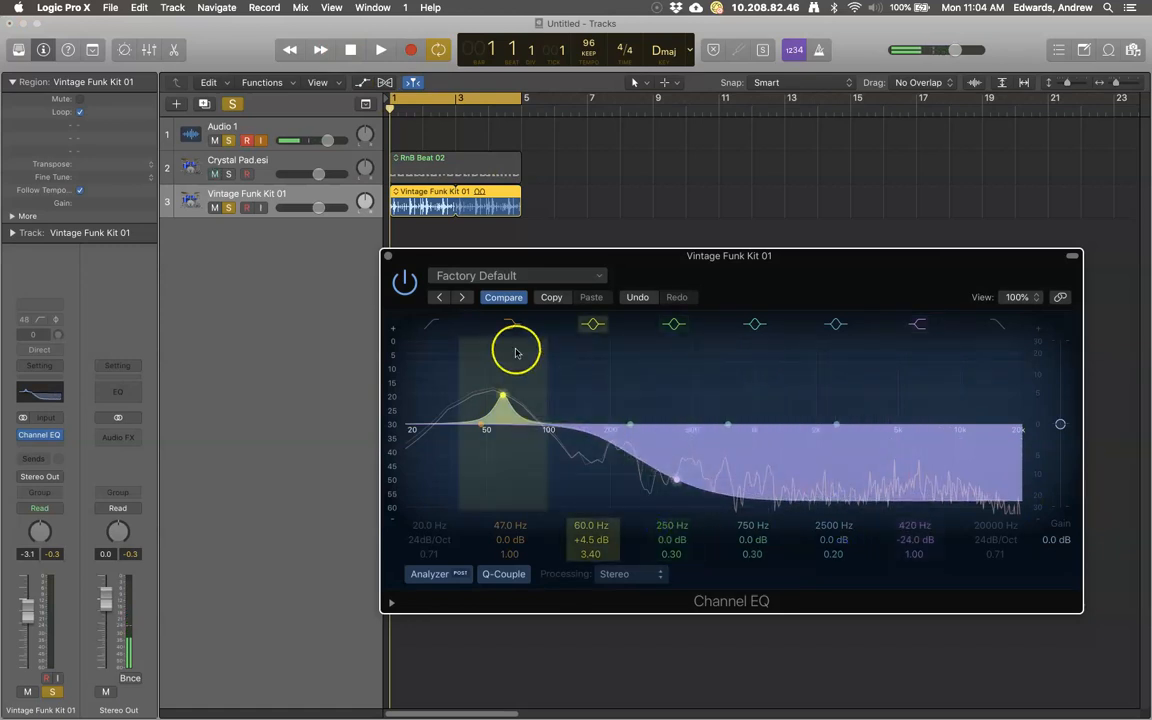
- Play the funk kit loop to hear it with the high shelf cut, and stop playback
click(380, 52)
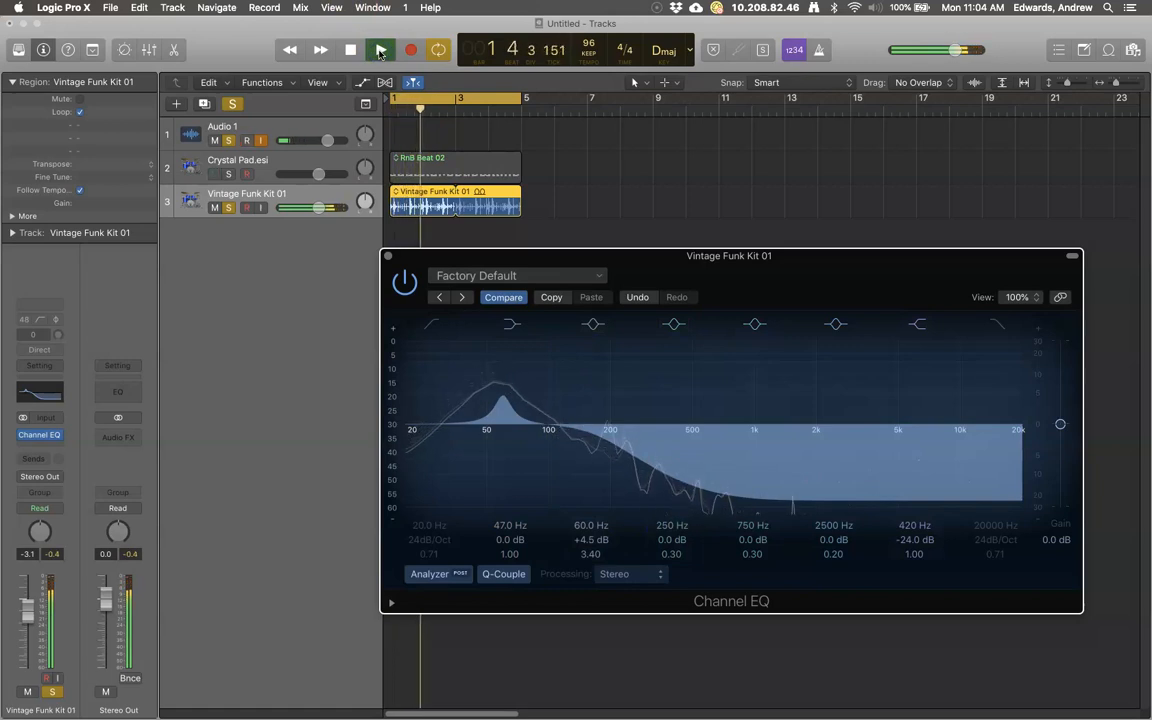
click(320, 55)
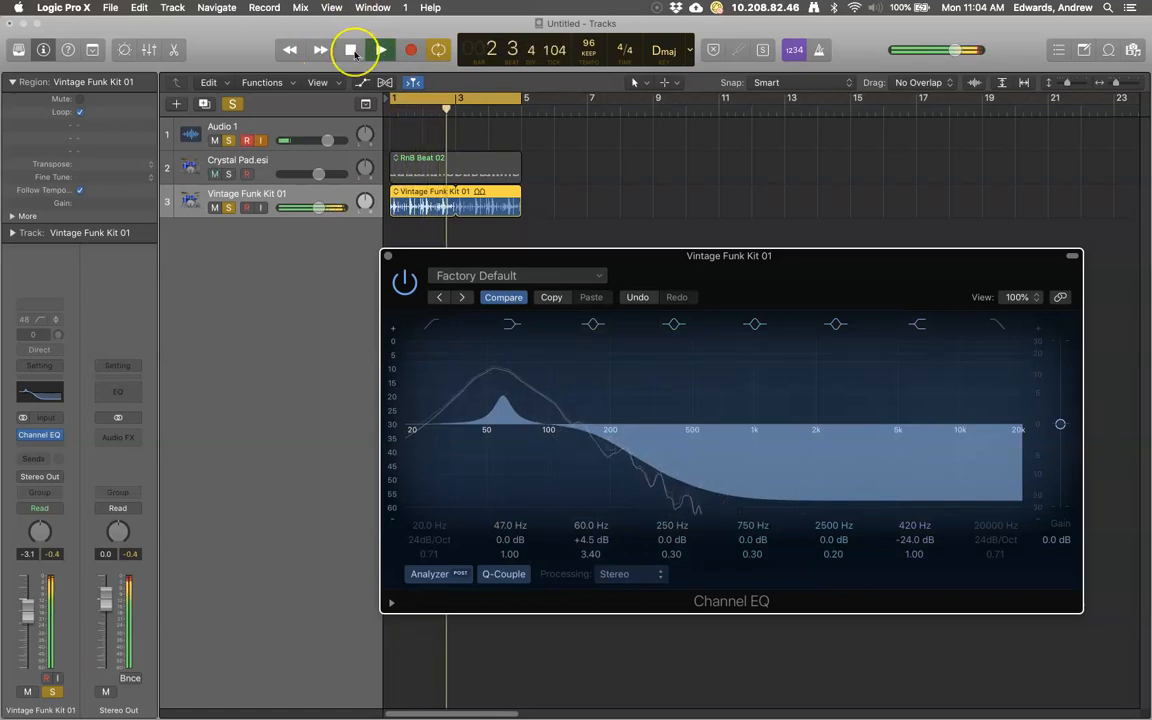
click(352, 51)
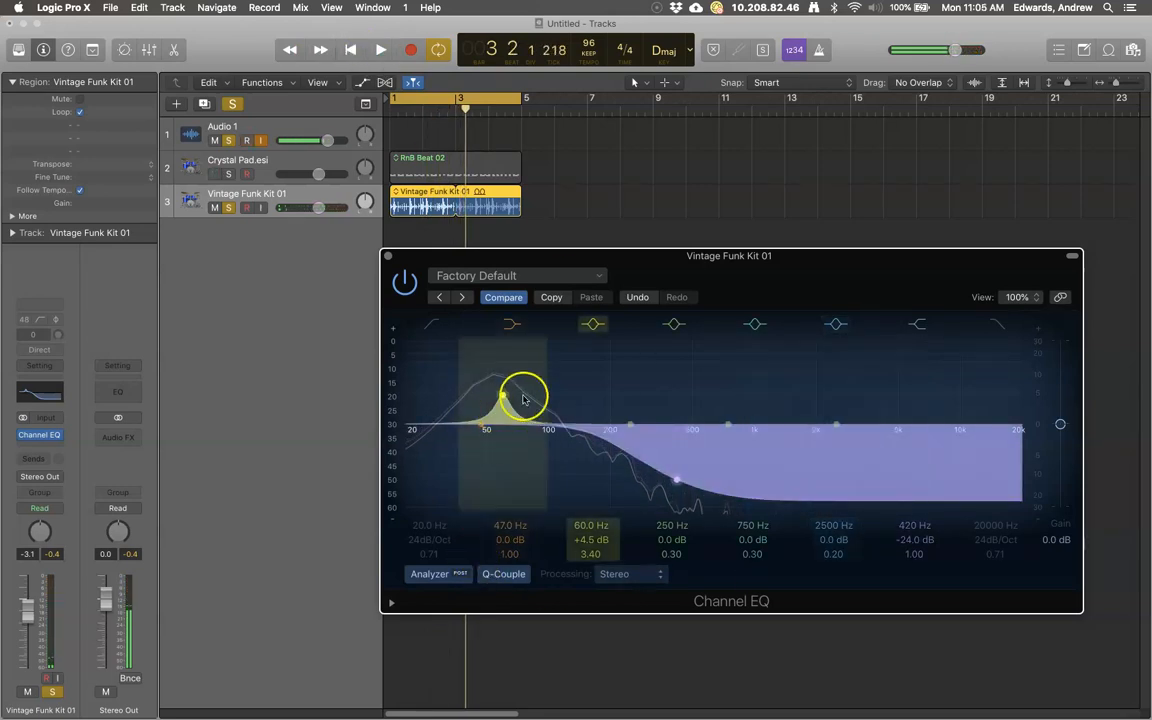
- Move the high shelf band to 17400 Hz at 0.0 dB and switch on the high cut filter
drag(679, 484, 1038, 395)
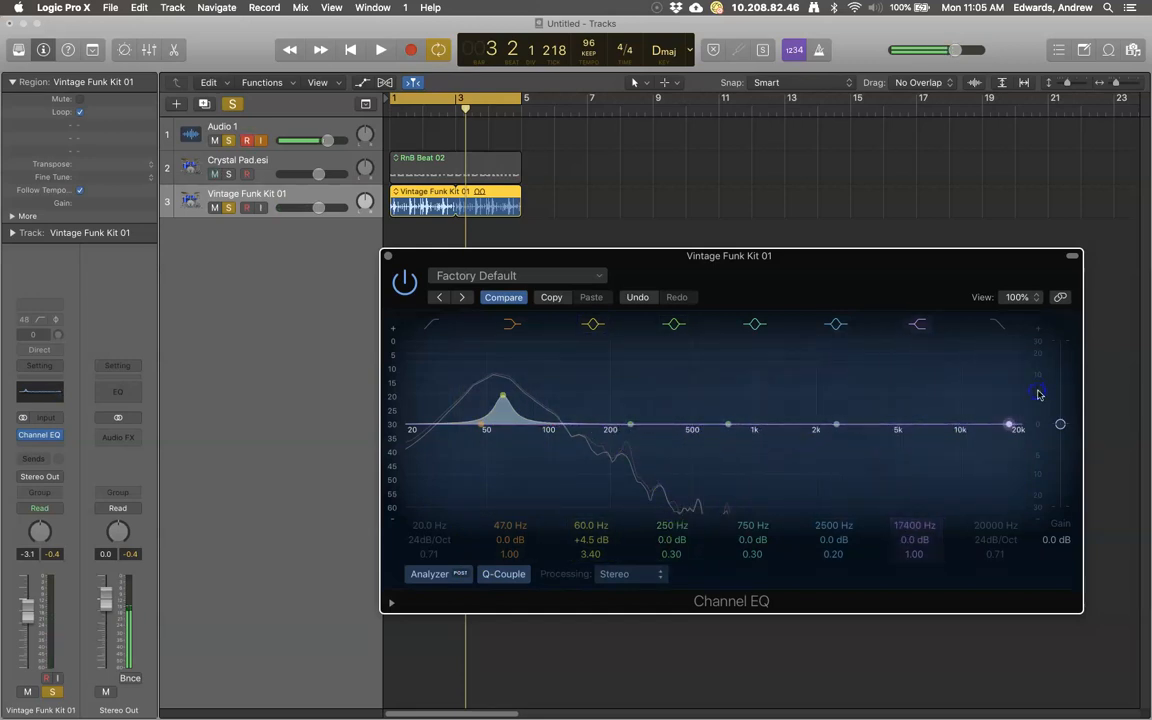
click(1001, 326)
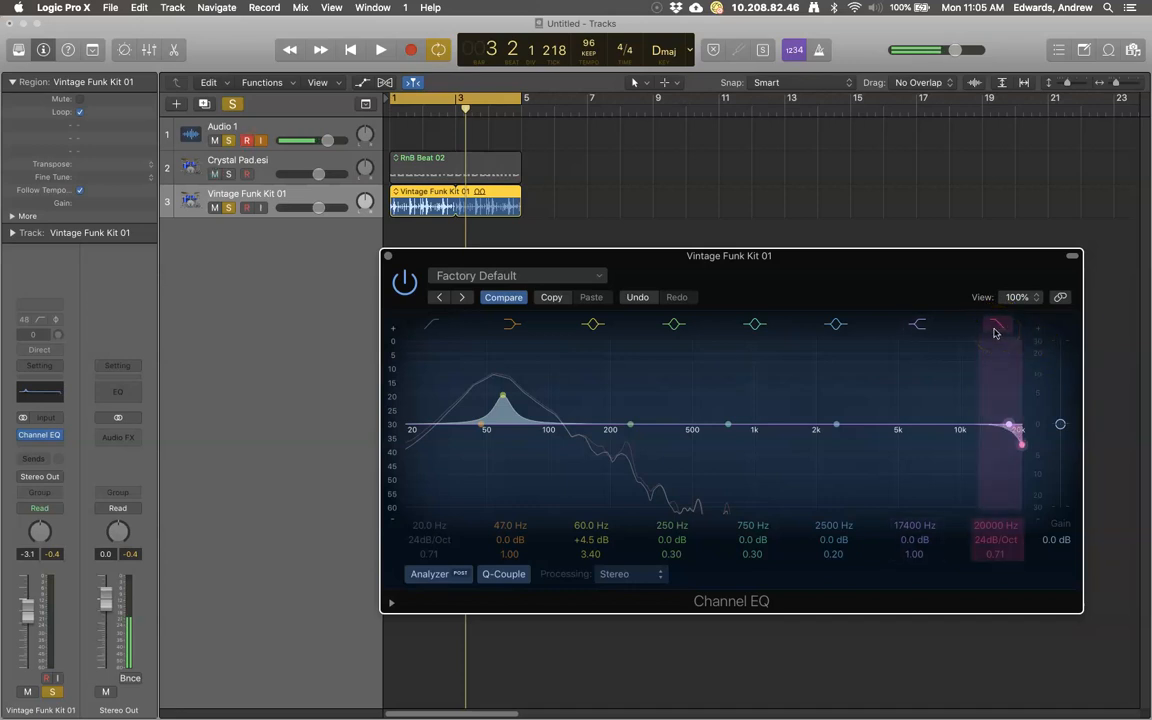
click(998, 325)
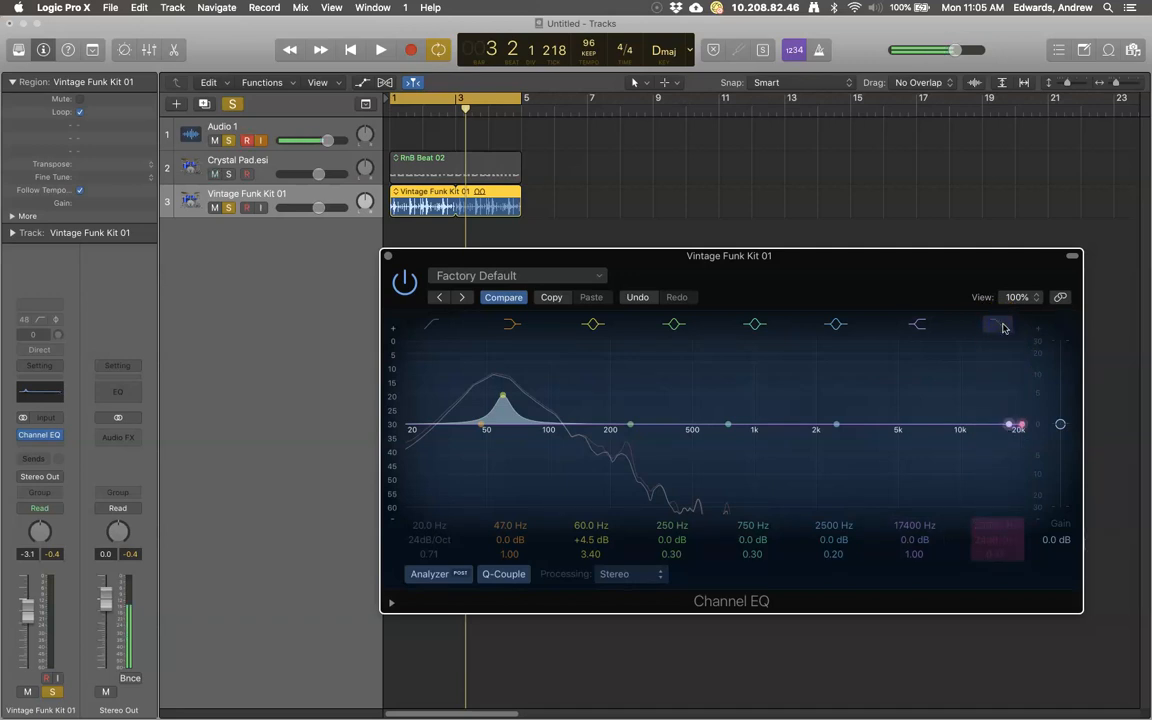
click(1024, 443)
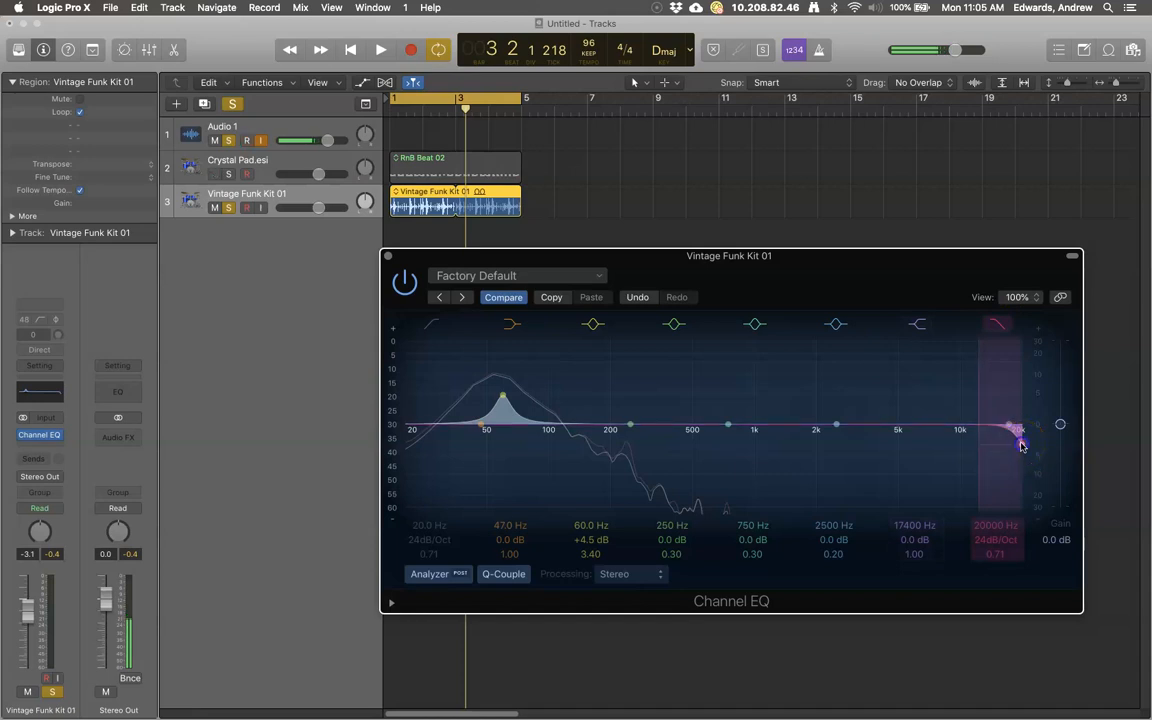
- Set the high cut filter to 158 Hz with a 48 dB/Oct slope and a Q of 0.60
drag(1020, 445, 548, 446)
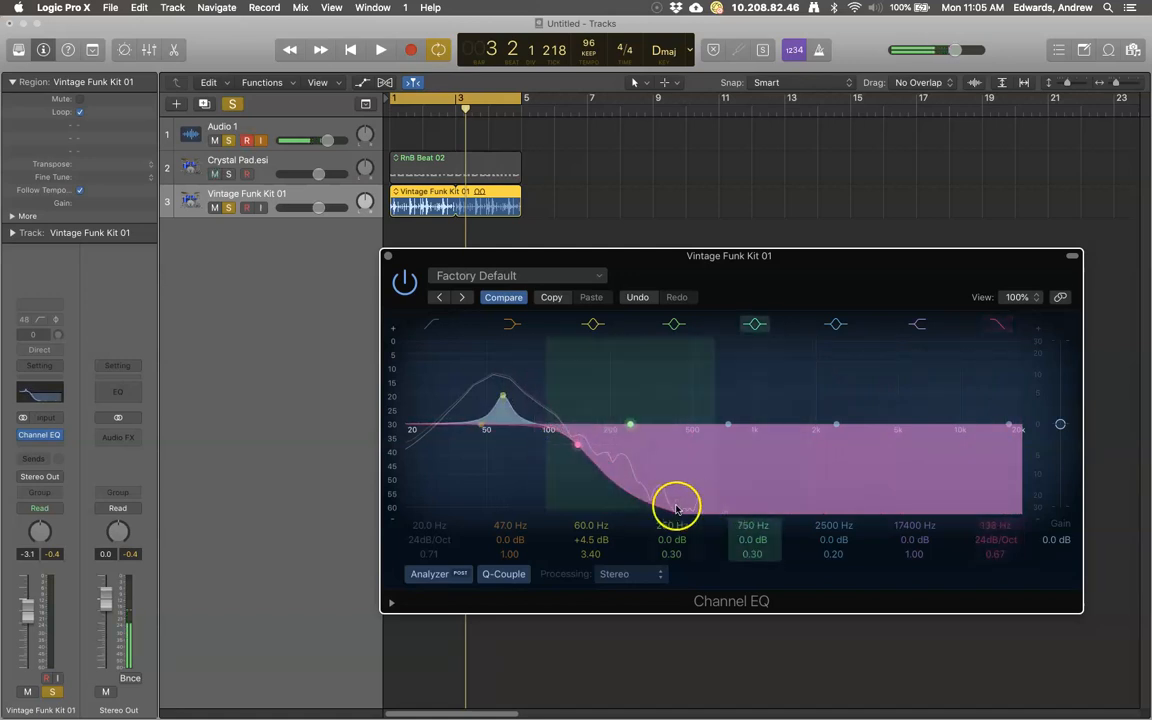
drag(618, 486, 593, 447)
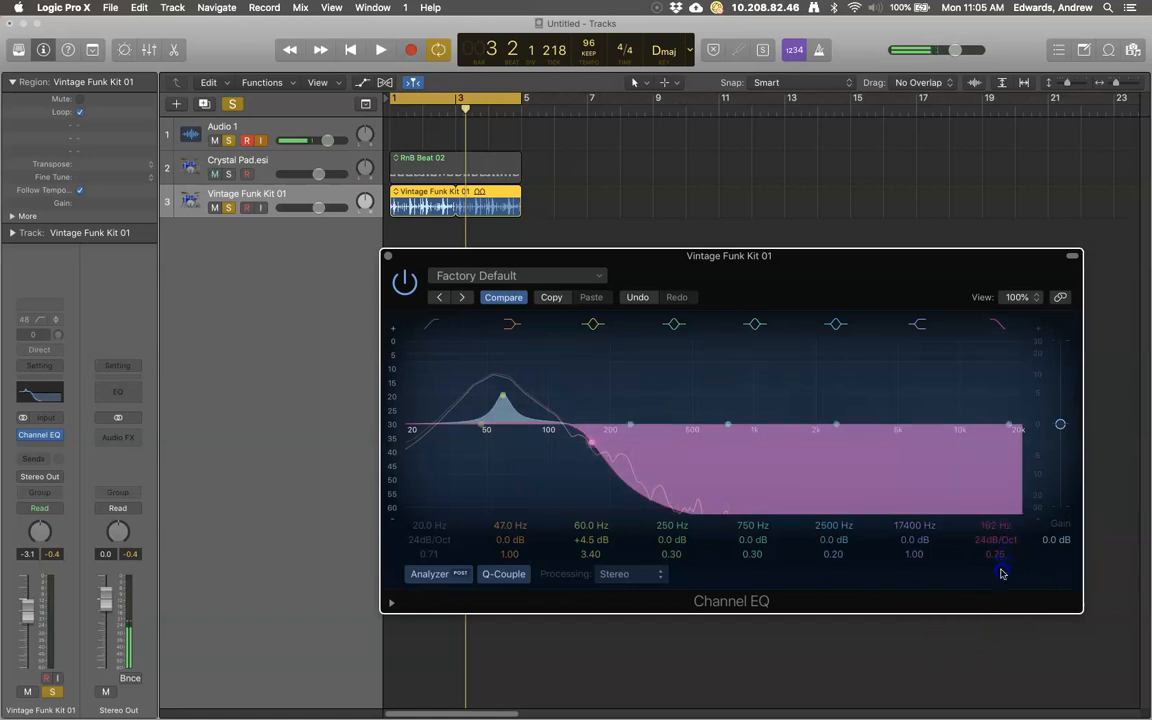
drag(990, 551, 987, 545)
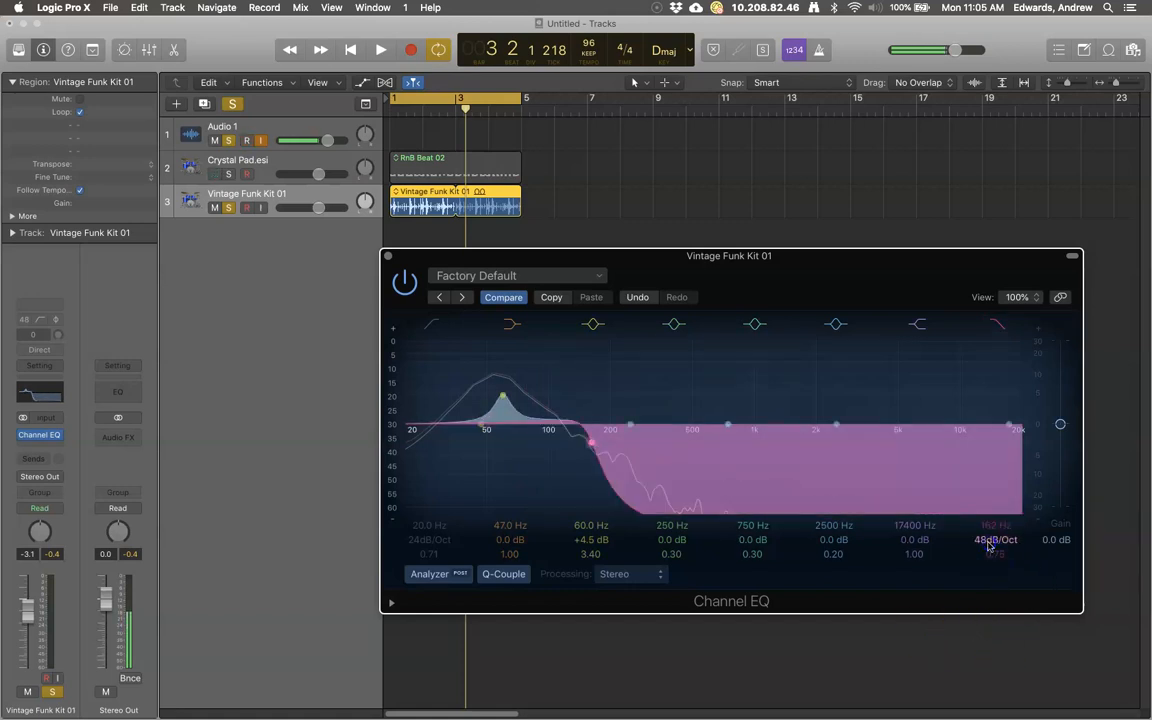
click(593, 436)
drag(590, 442, 588, 446)
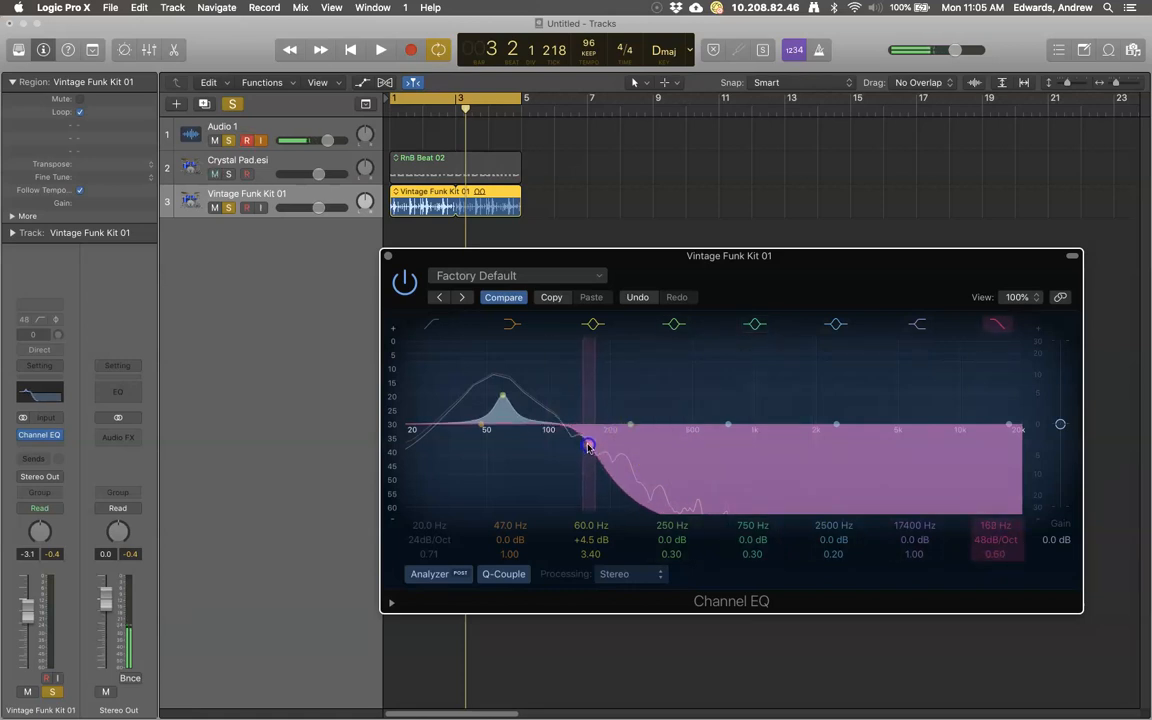
click(1005, 530)
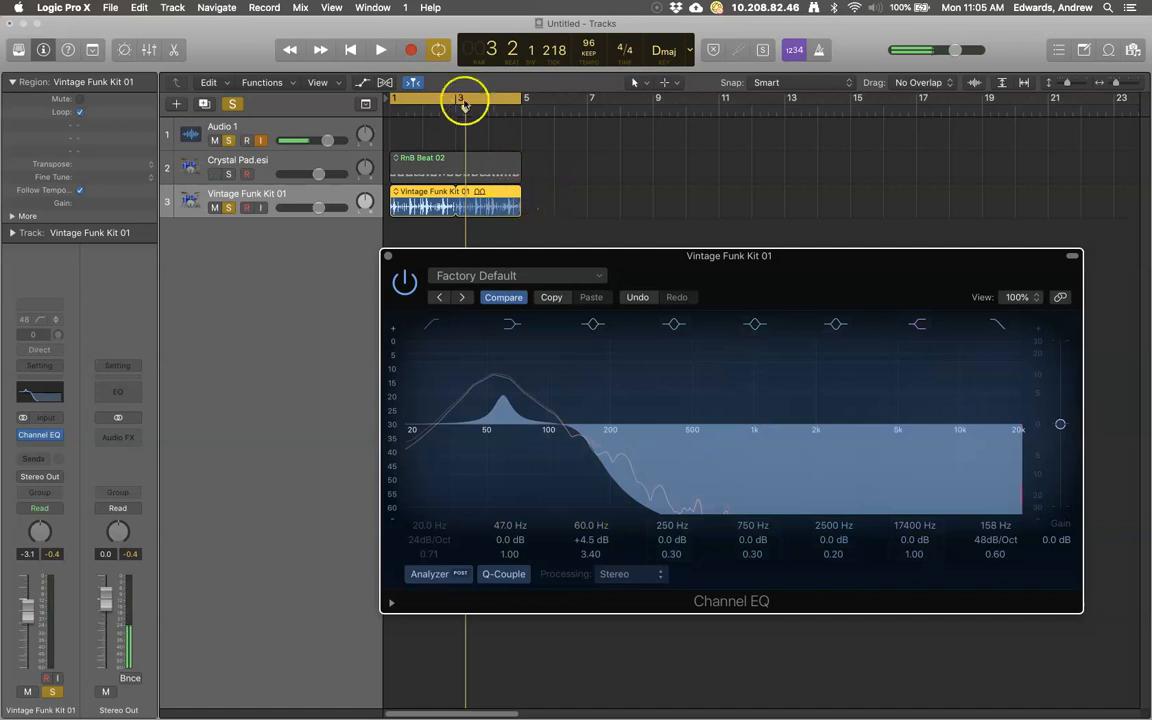
- Play the loop from the start, lower the high cut filter to 116 Hz while listening, and stop playback
click(351, 50)
click(381, 50)
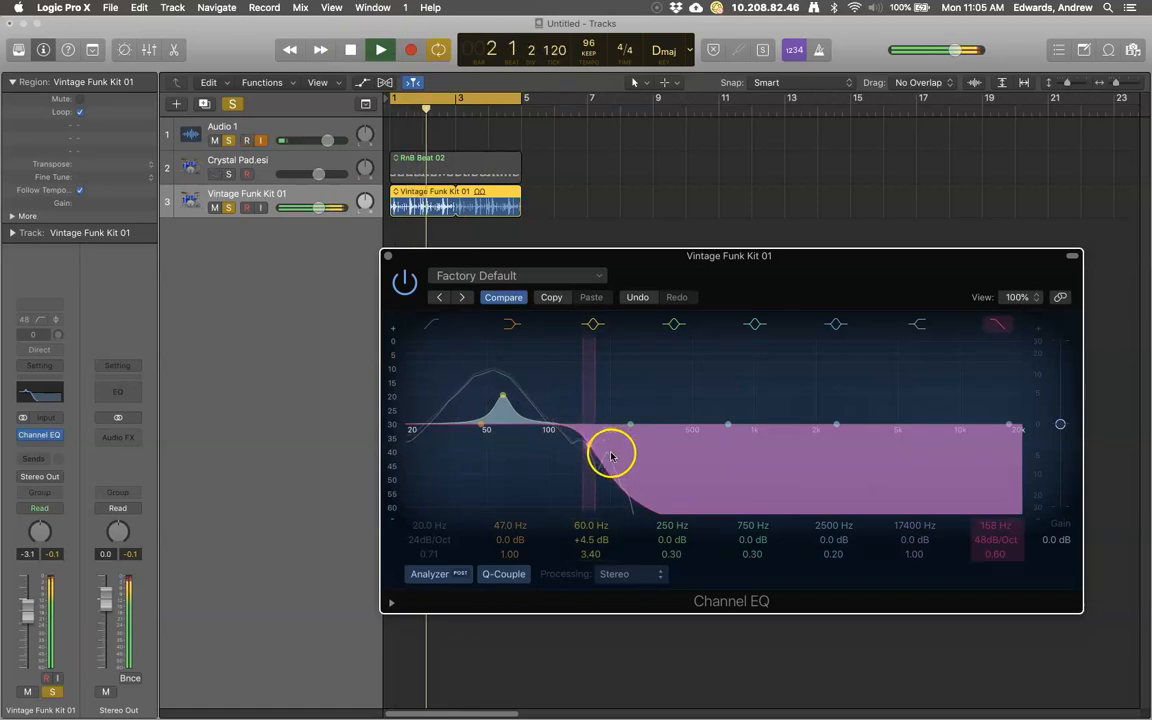
drag(585, 447, 557, 448)
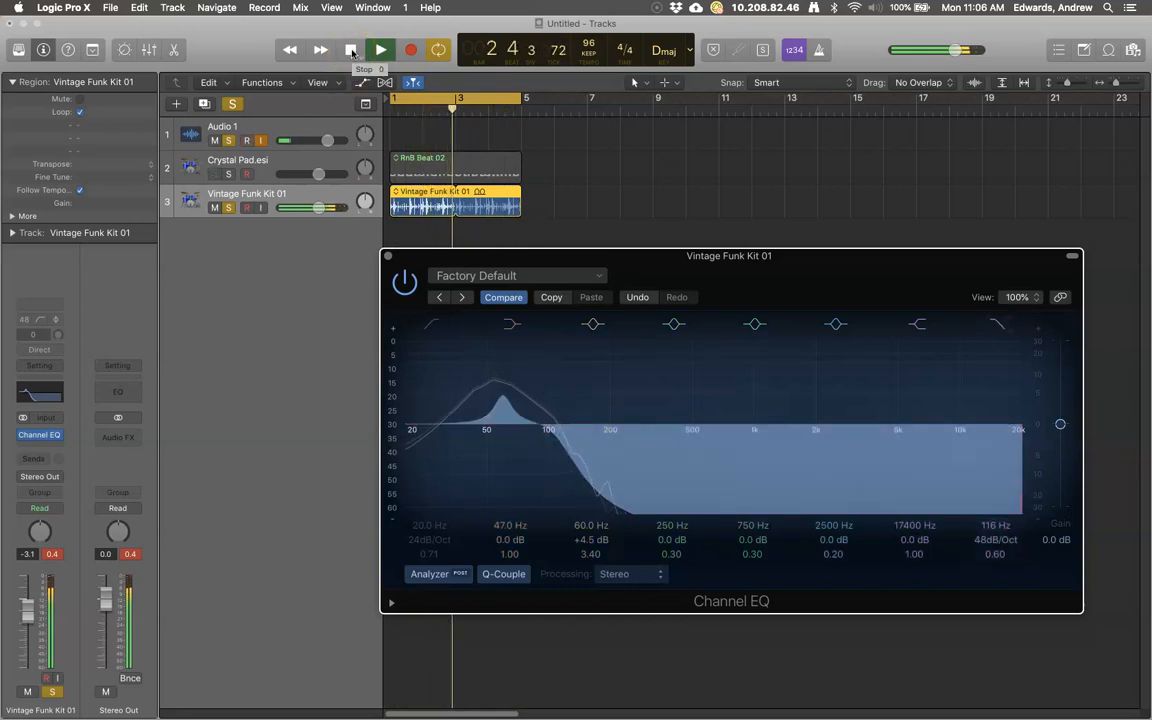
click(351, 50)
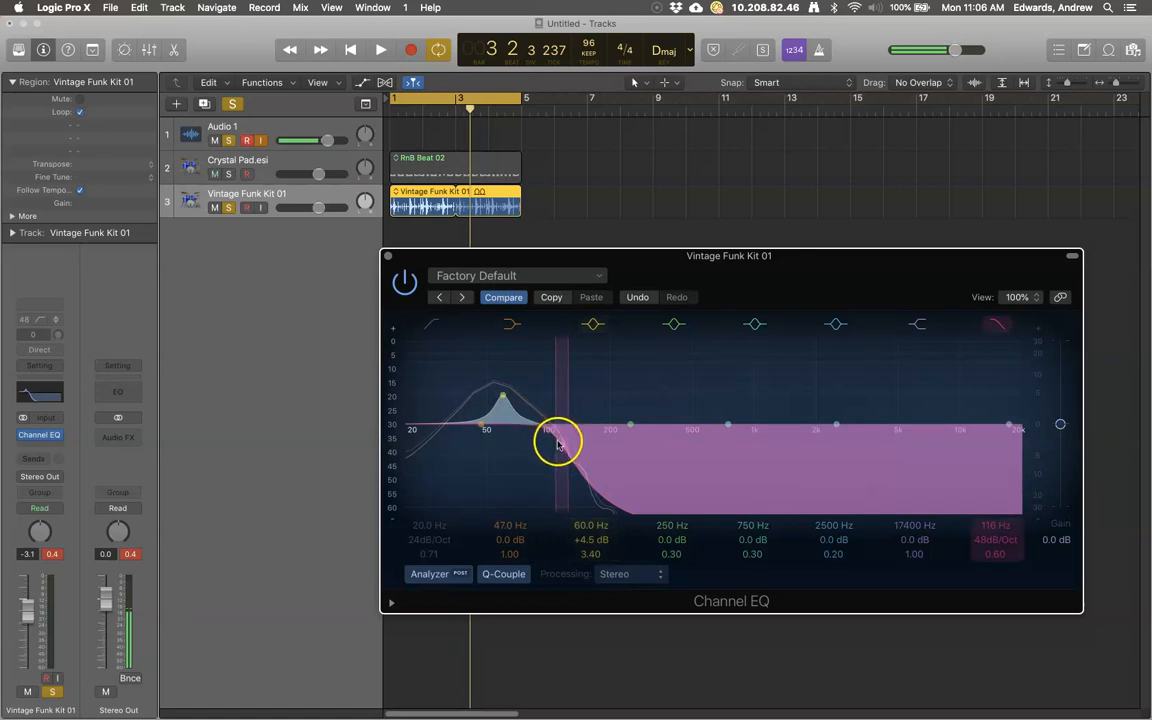
- Move the high cut filter back to 20000 Hz and switch it off
drag(560, 445, 1057, 442)
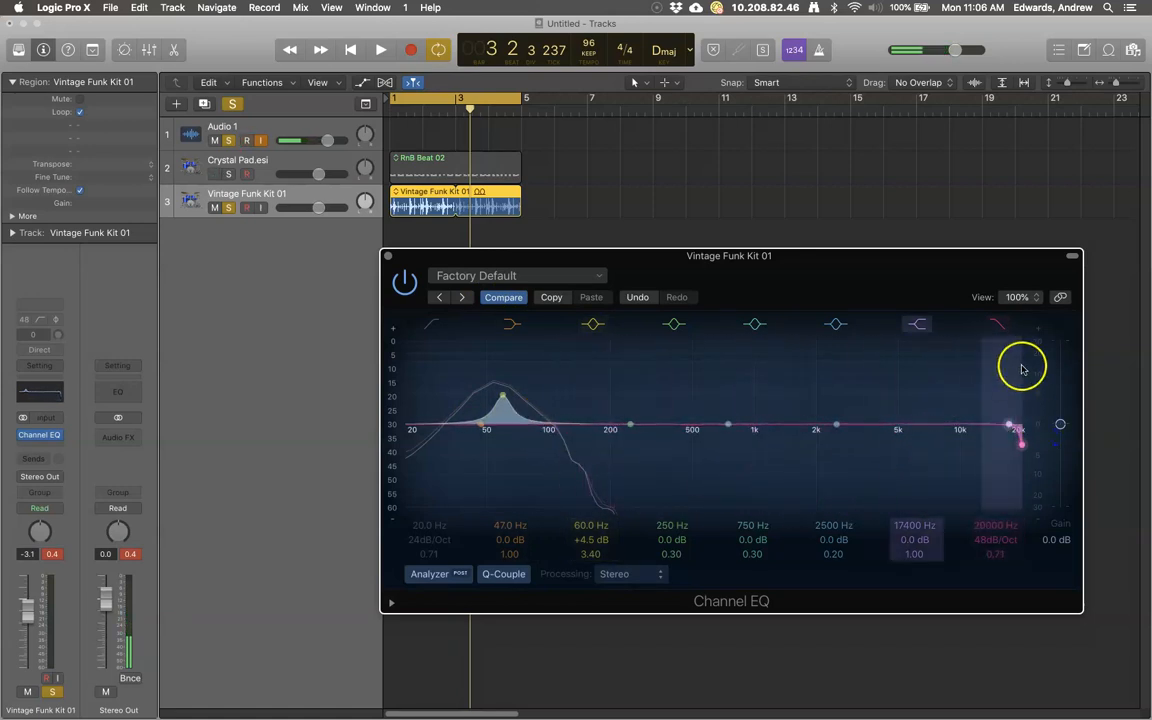
click(1000, 323)
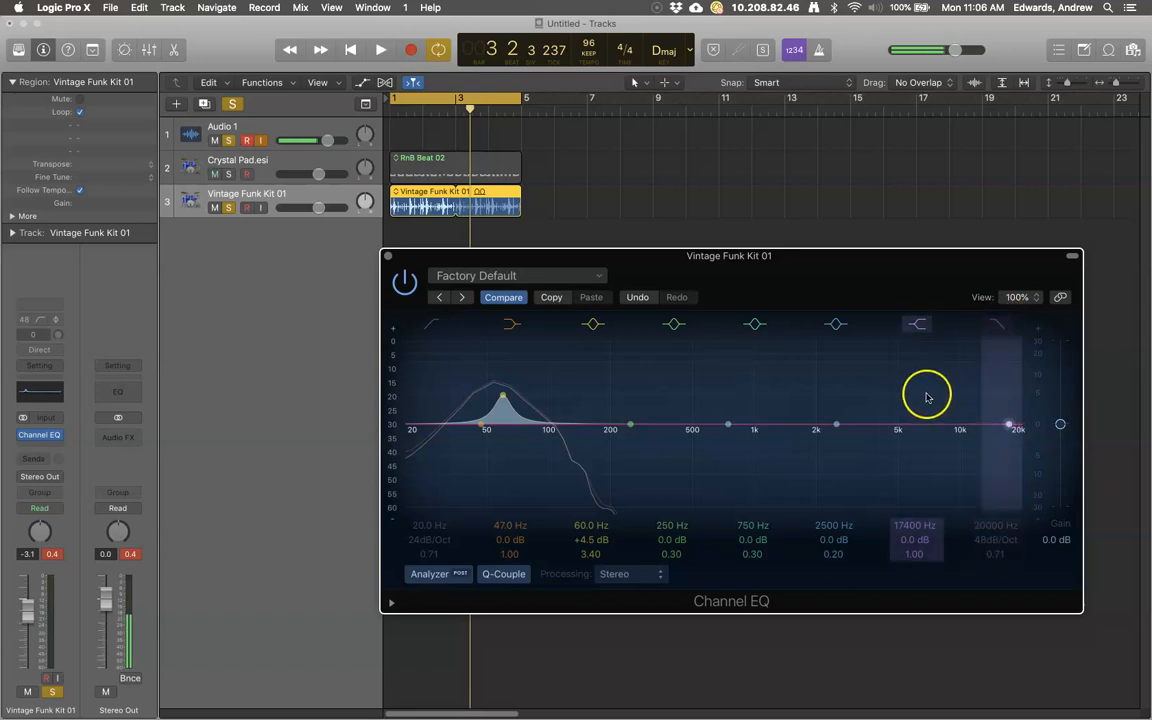